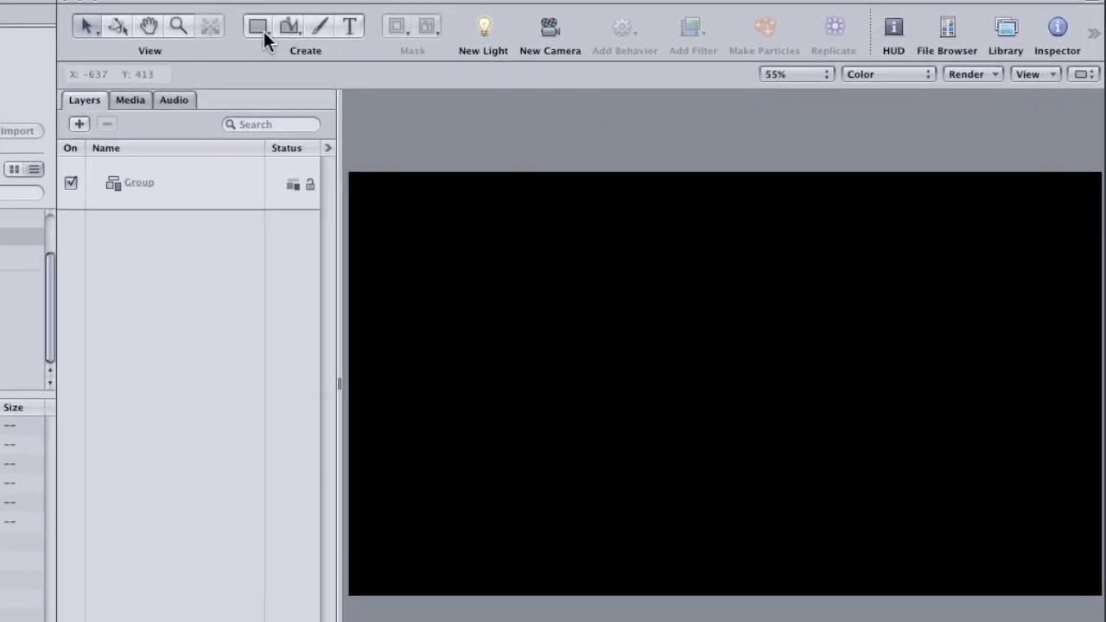
# Step: Draw a wide white rectangle bar across the lower canvas and rename its group L3
pyautogui.click(258, 28)
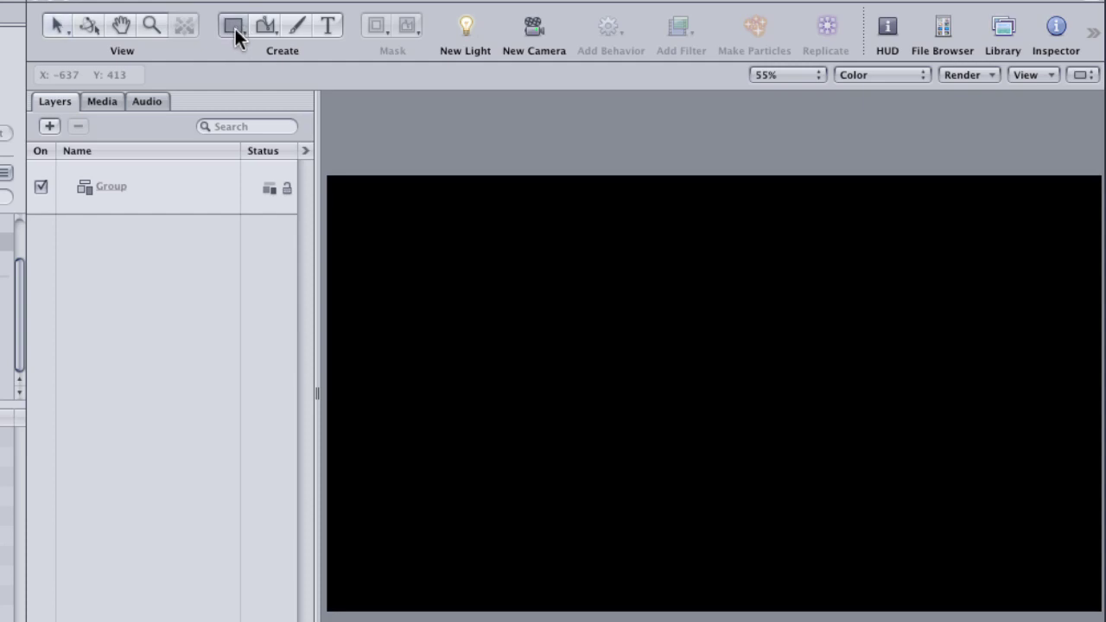
pyautogui.moveTo(328, 449); pyautogui.dragTo(1105, 581)
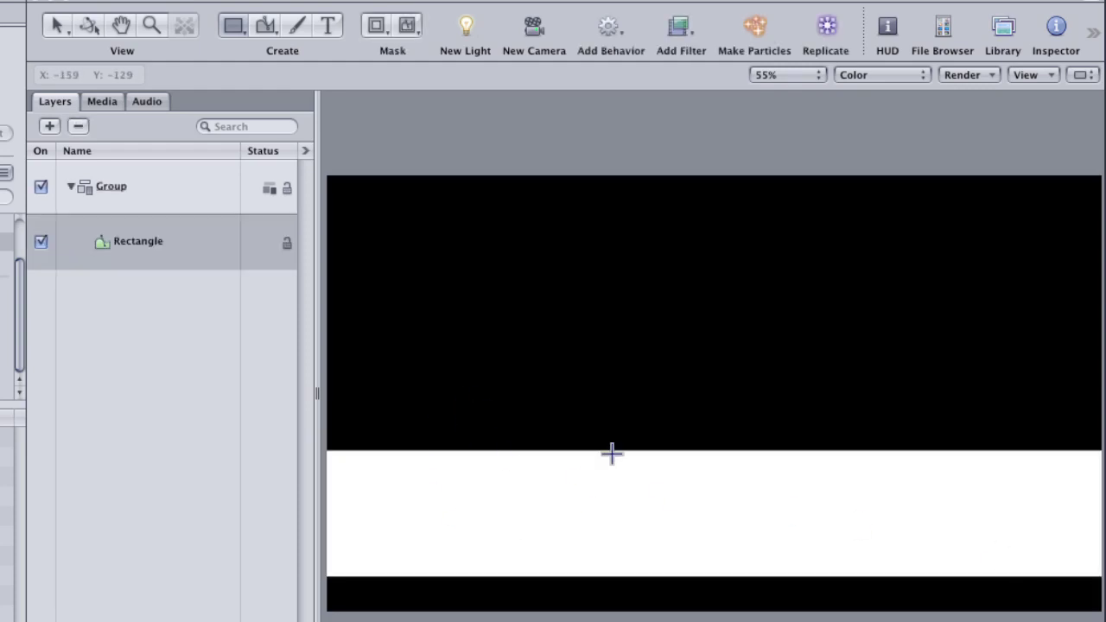
pyautogui.click(118, 188)
pyautogui.click(119, 188)
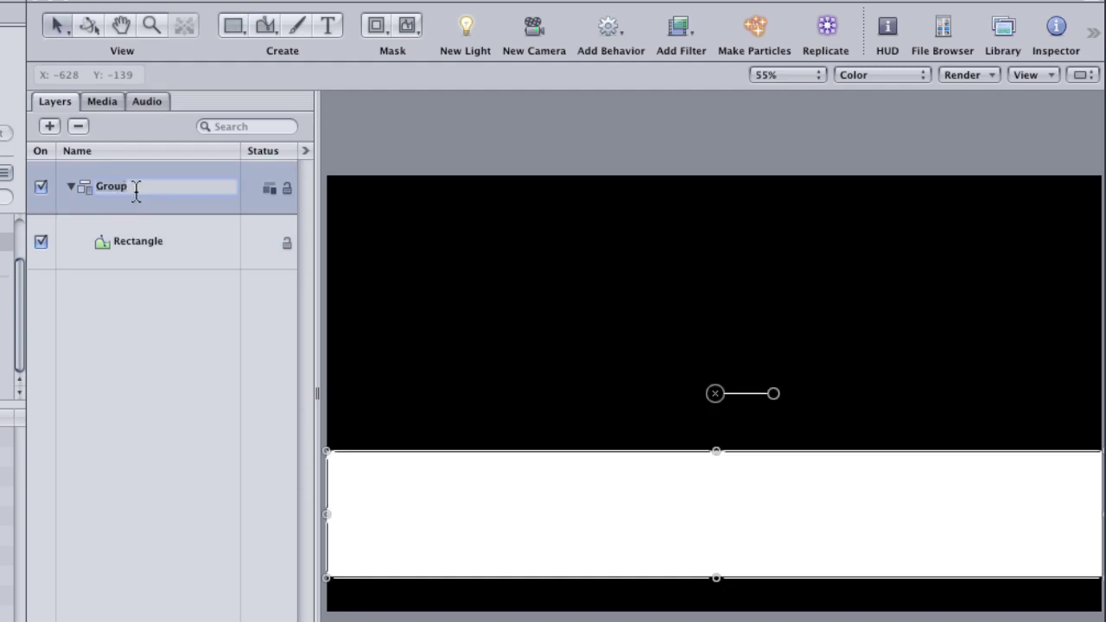
pyautogui.write('L3')
pyautogui.press('Return')
pyautogui.click(145, 247)
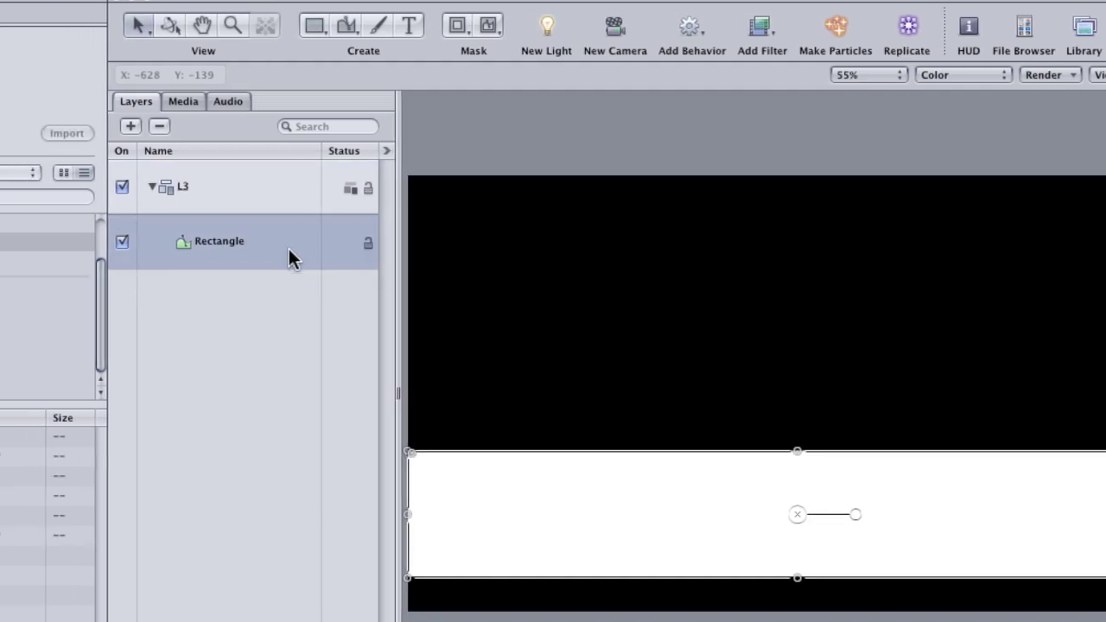
# Step: Set the rectangle's Fill Color to a pale light blue in the Colors window
pyautogui.click(183, 16)
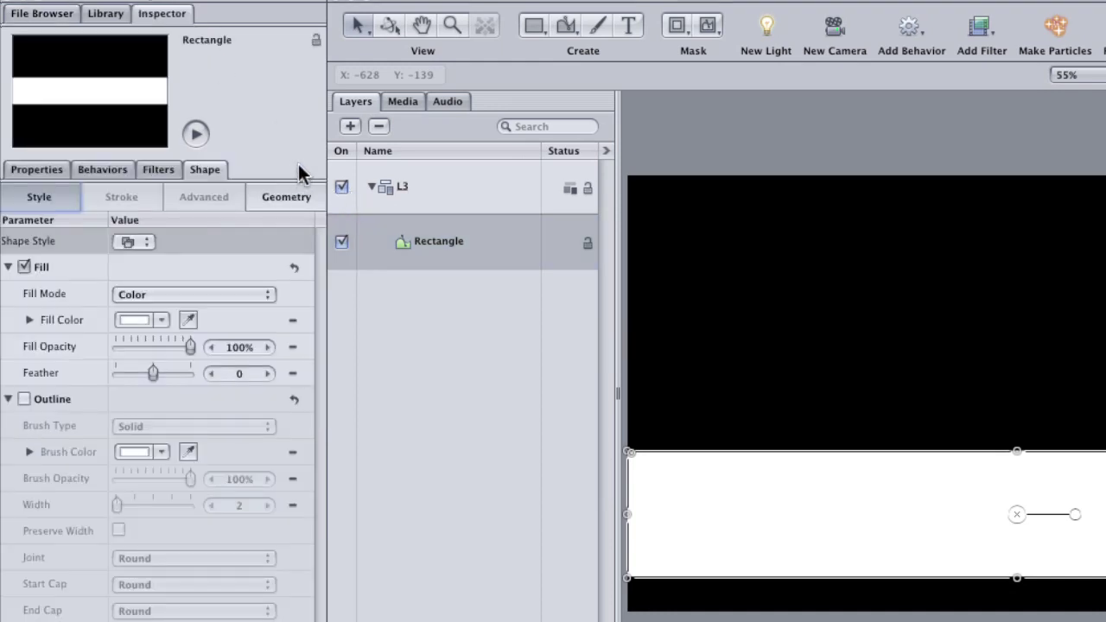
pyautogui.click(135, 321)
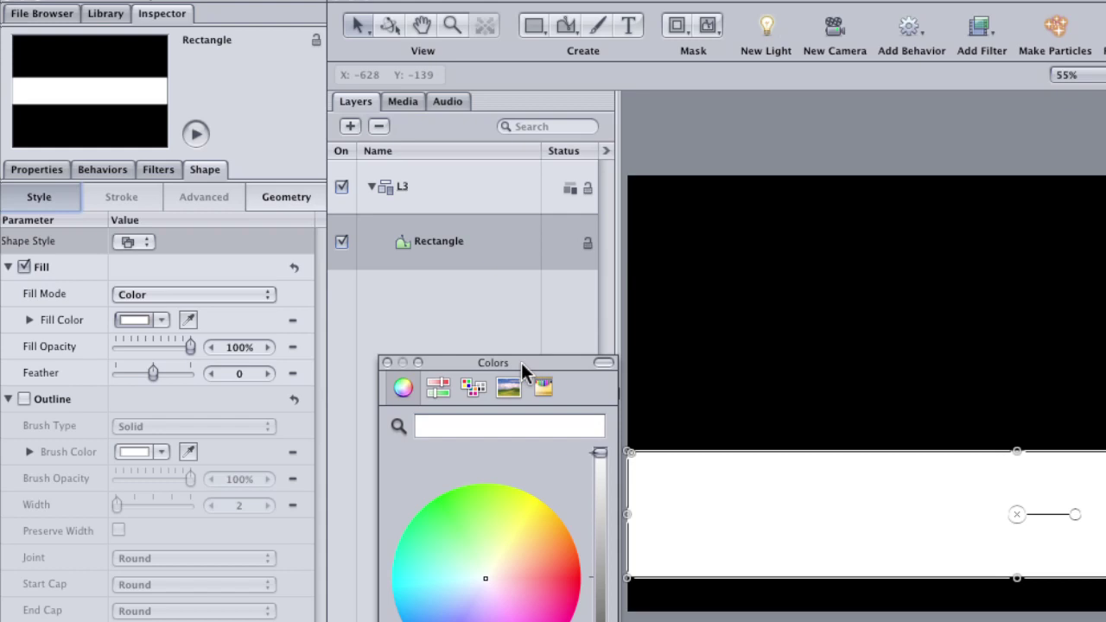
pyautogui.moveTo(522, 363); pyautogui.dragTo(454, 316)
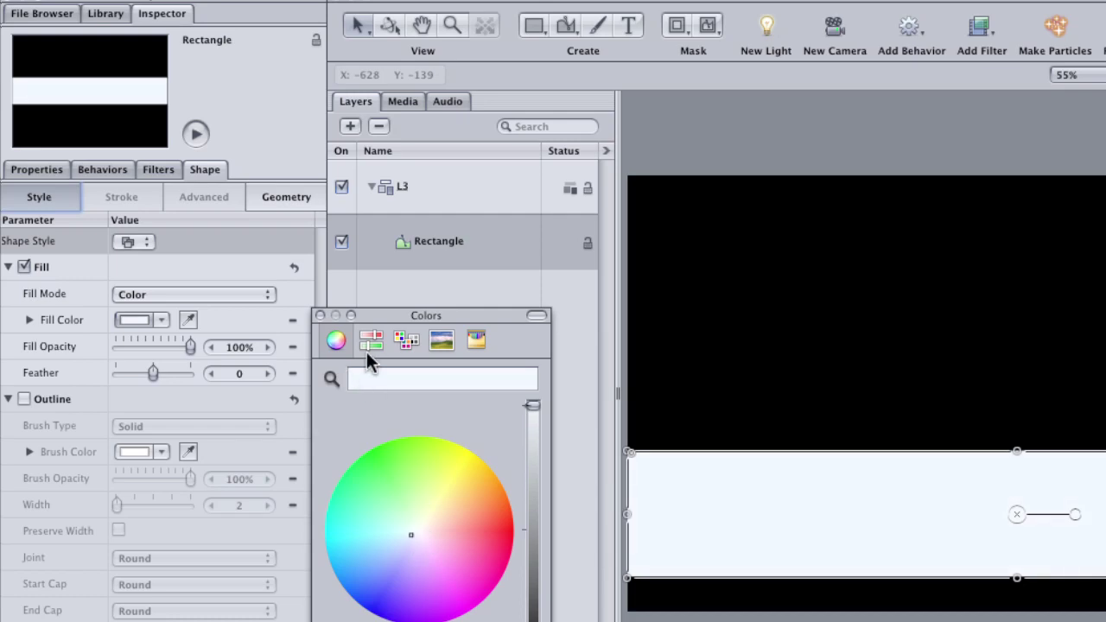
pyautogui.click(319, 315)
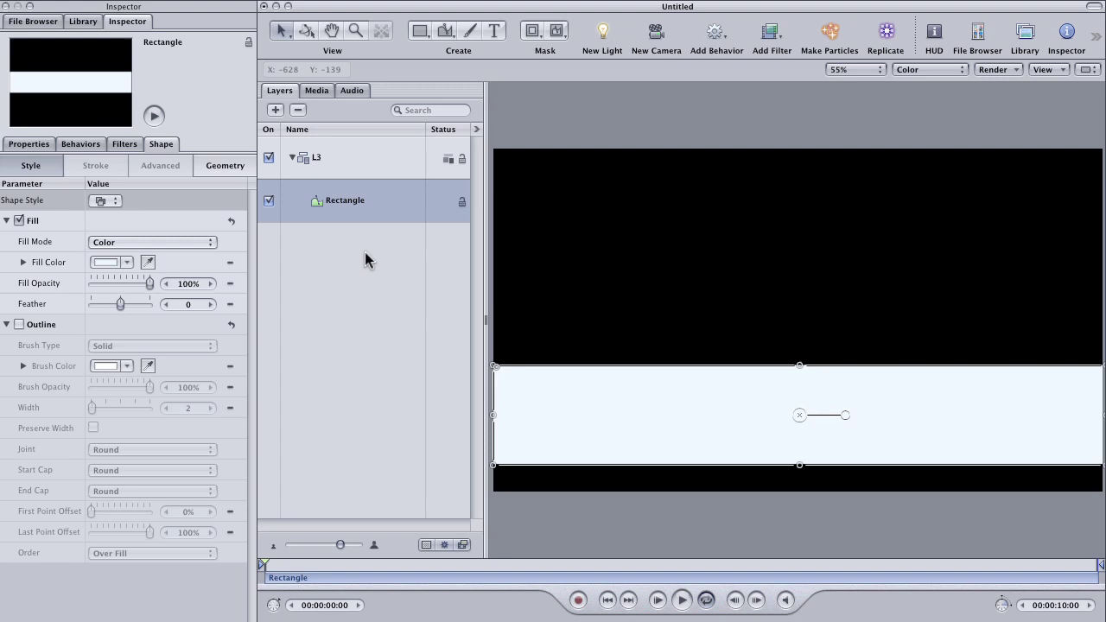
# Step: Add a new empty group named 'text' above L3, with the Text tool and HUD active
pyautogui.click(464, 315)
pyautogui.click(351, 164)
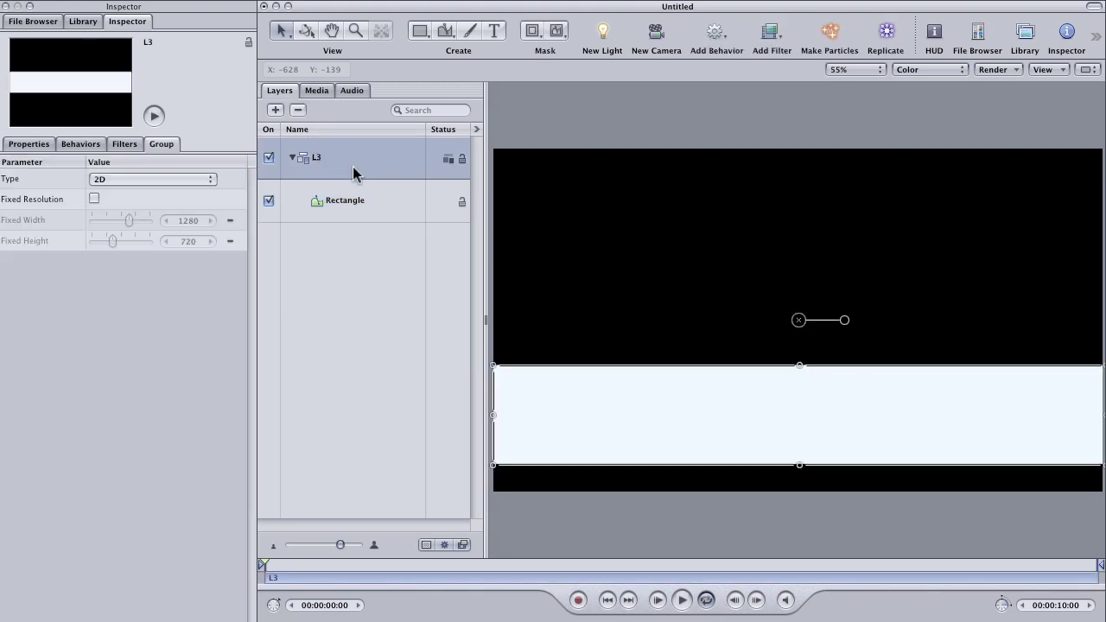
pyautogui.click(355, 242)
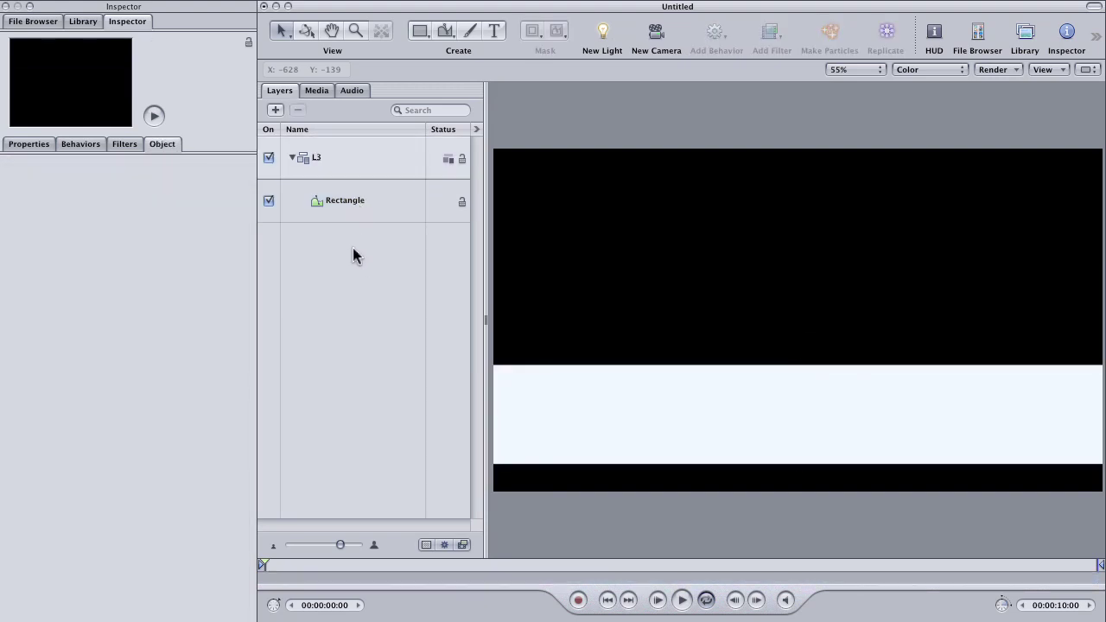
pyautogui.click(276, 111)
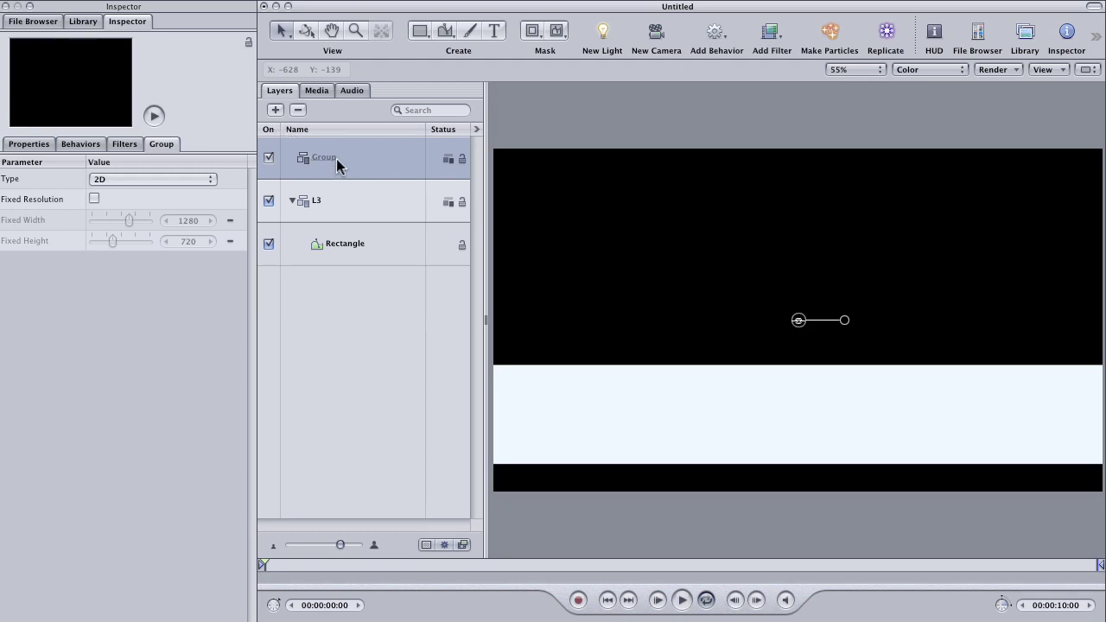
pyautogui.doubleClick(333, 164)
pyautogui.write('t')
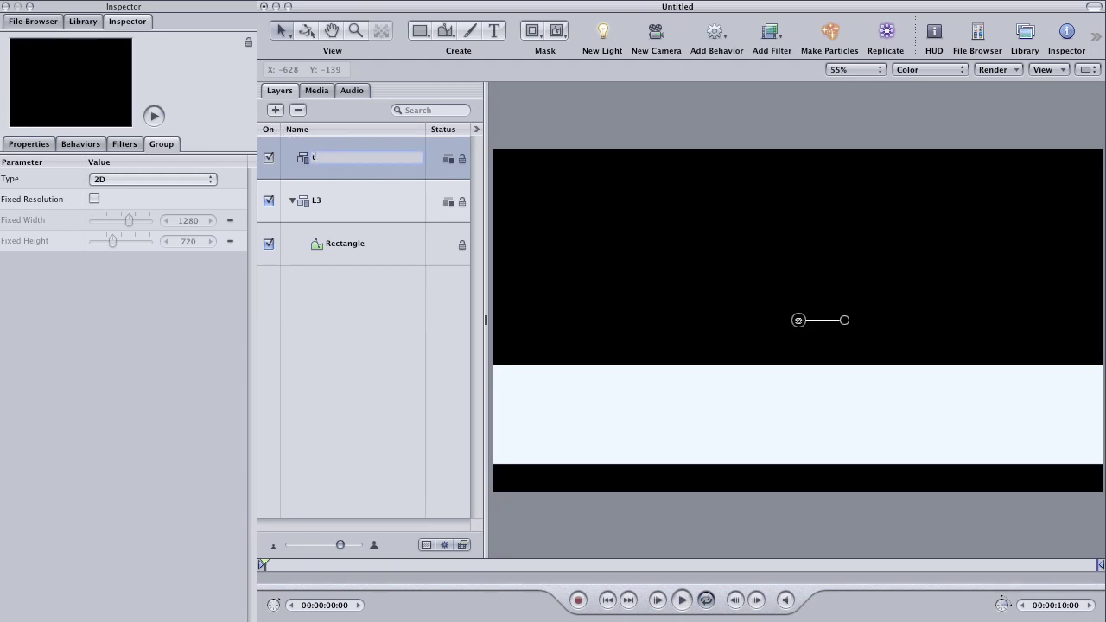
pyautogui.write('ext')
pyautogui.press('Return')
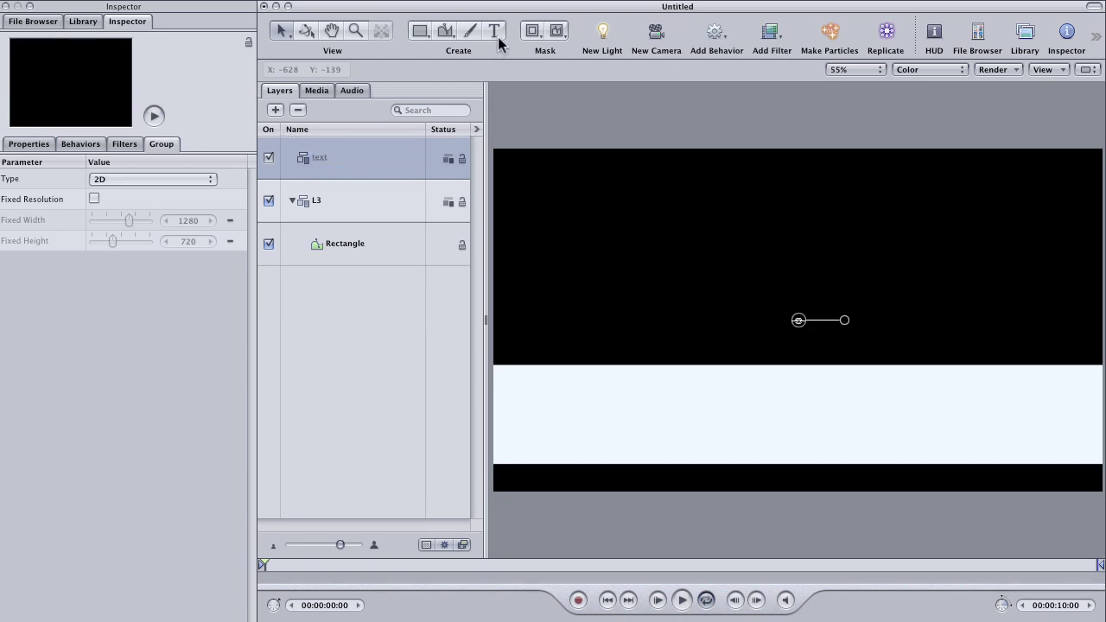
pyautogui.click(495, 34)
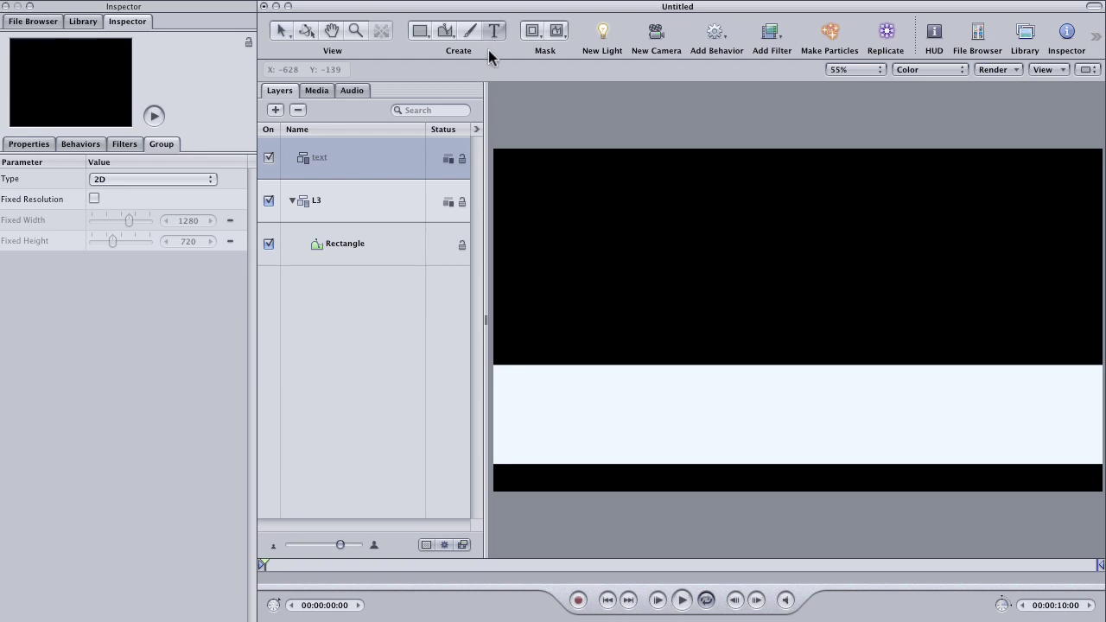
pyautogui.click(937, 37)
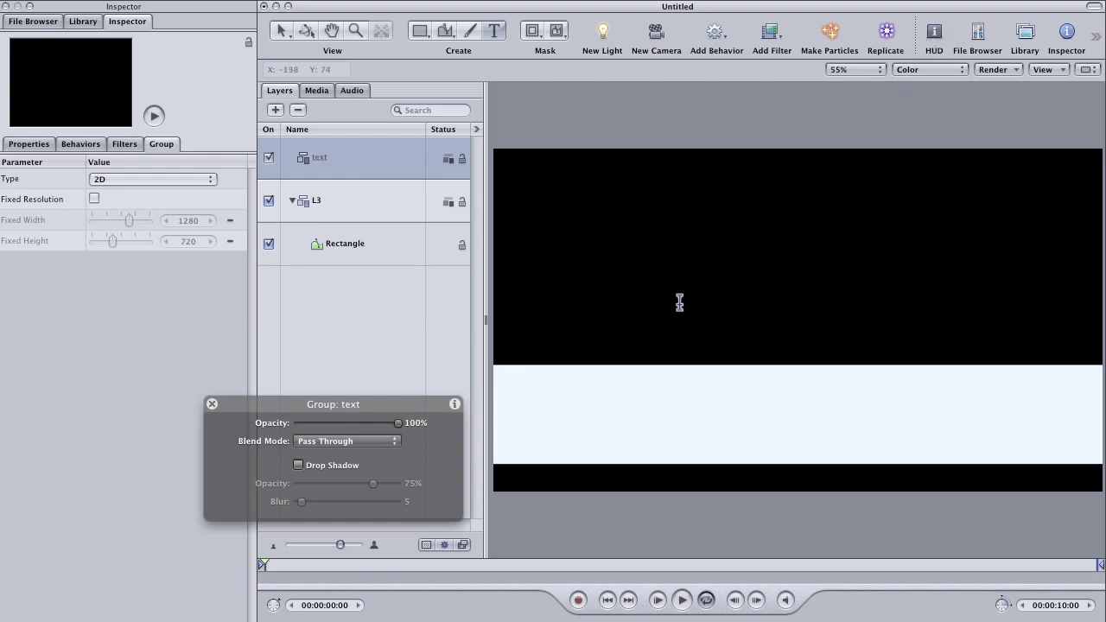
pyautogui.click(540, 420)
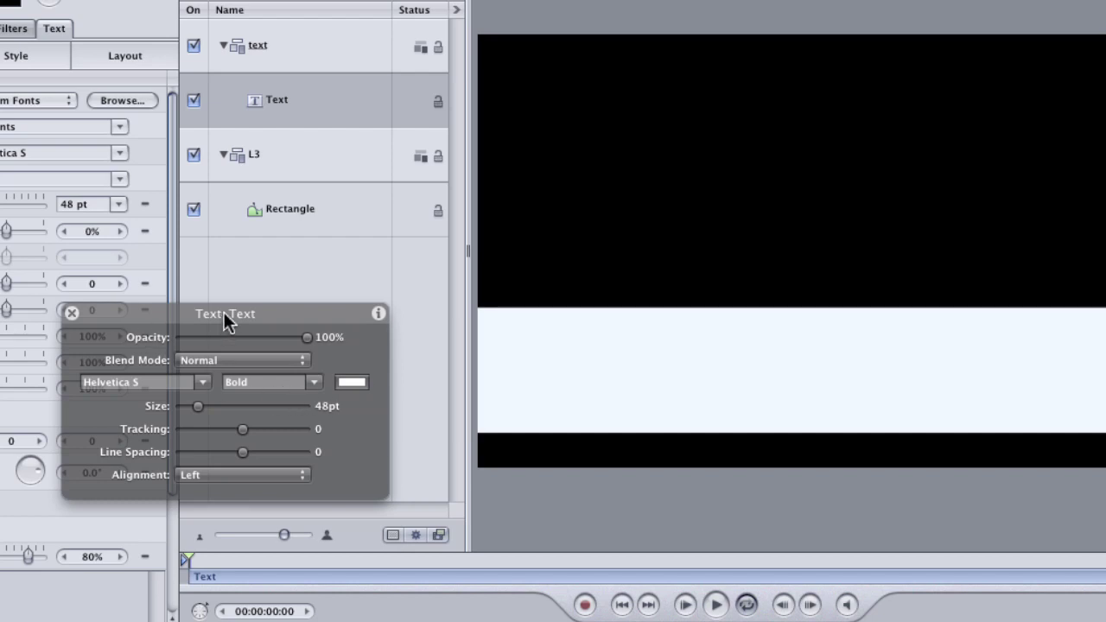
pyautogui.moveTo(225, 319); pyautogui.dragTo(270, 318)
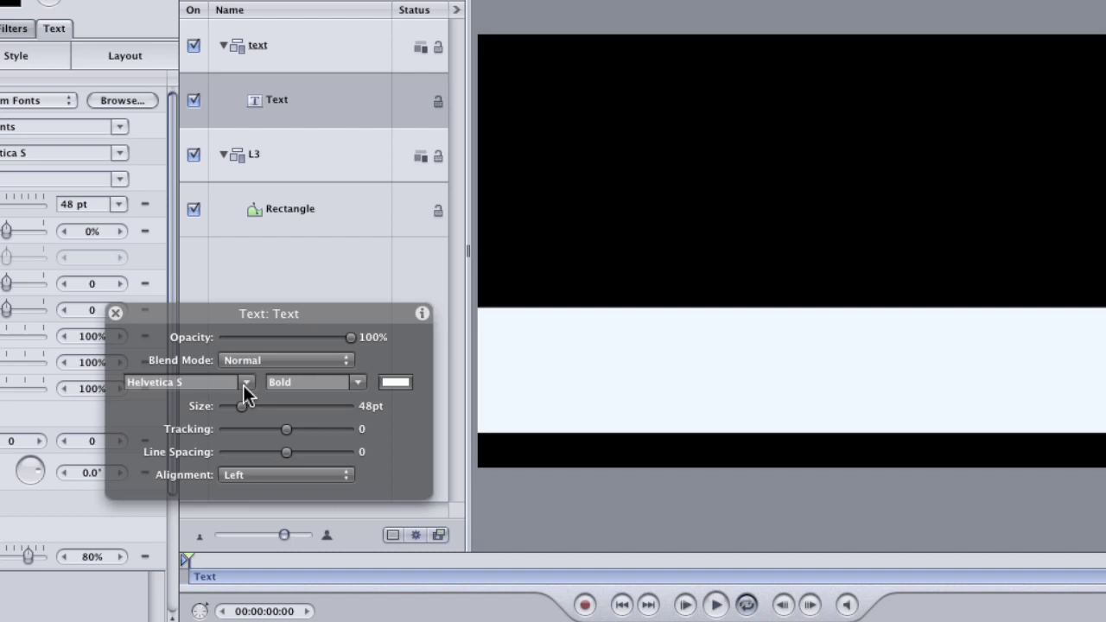
pyautogui.moveTo(271, 316); pyautogui.dragTo(251, 310)
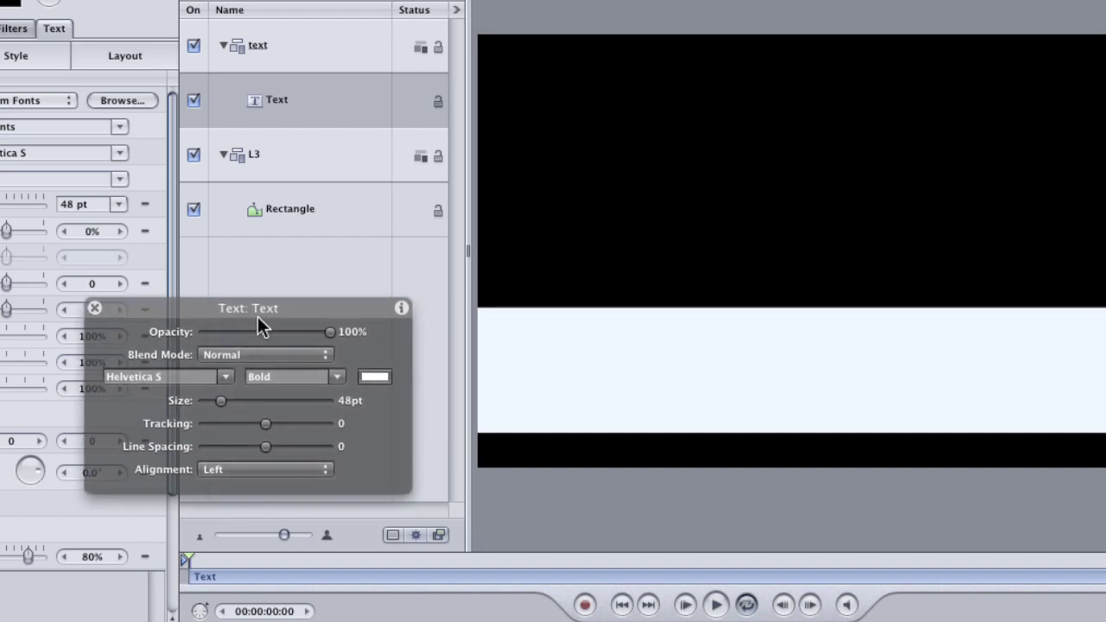
pyautogui.click(374, 378)
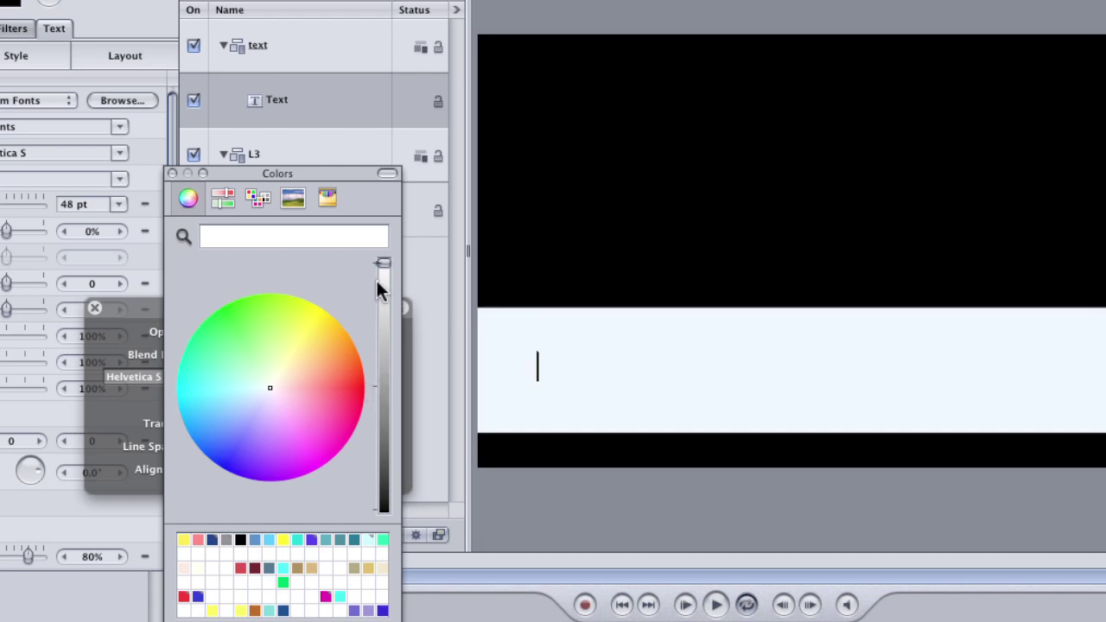
pyautogui.moveTo(383, 264); pyautogui.dragTo(376, 524)
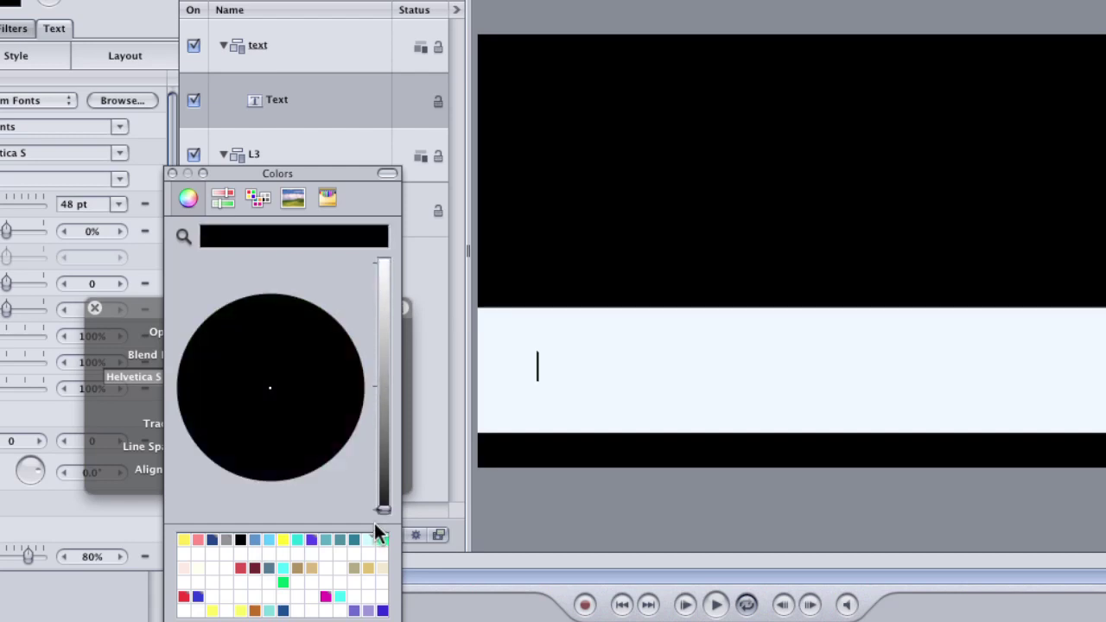
pyautogui.click(172, 173)
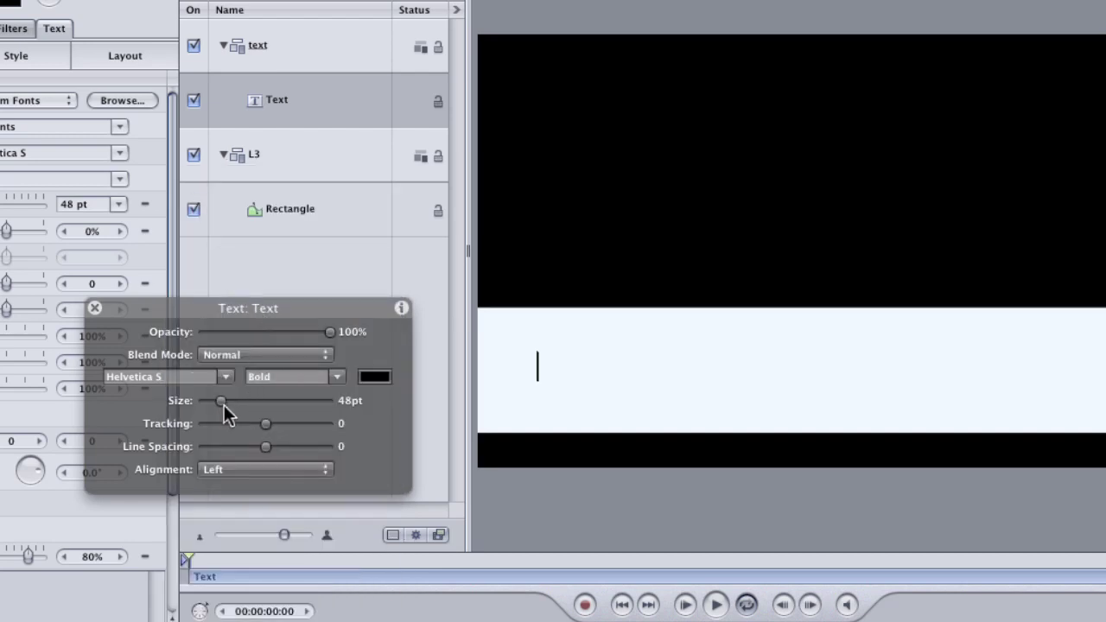
pyautogui.moveTo(224, 405); pyautogui.dragTo(250, 400)
pyautogui.moveTo(342, 308); pyautogui.dragTo(292, 312)
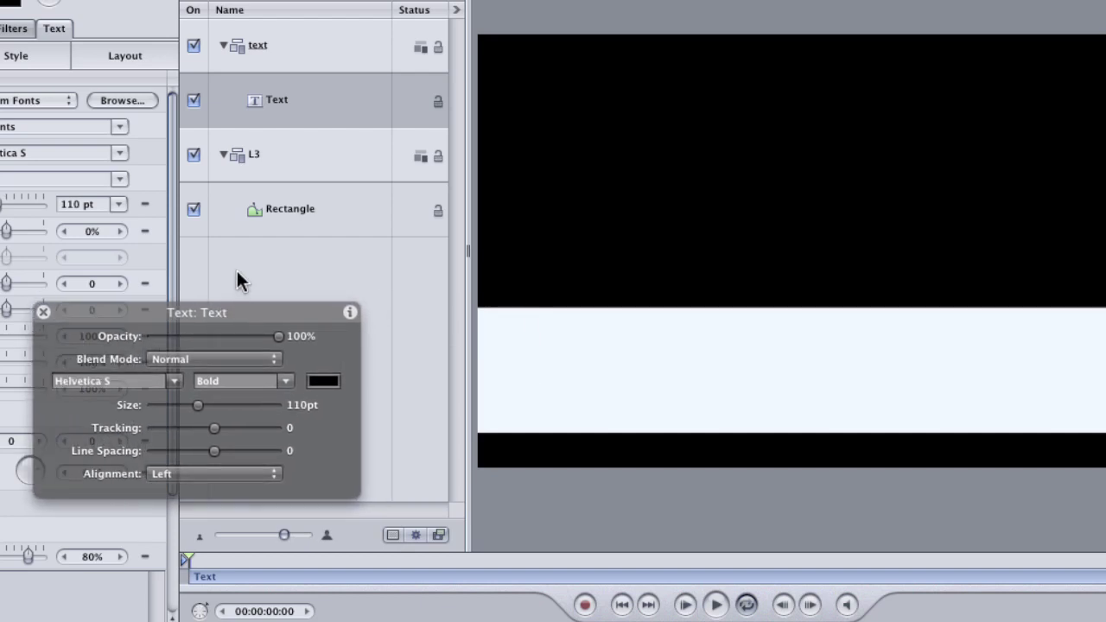
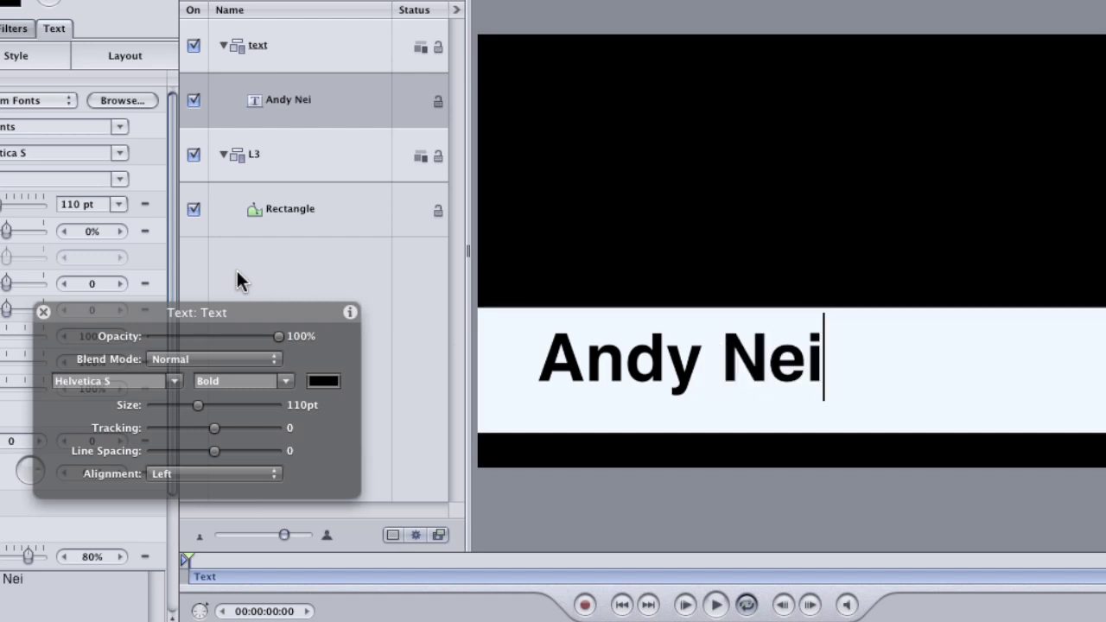
pyautogui.press('Escape')
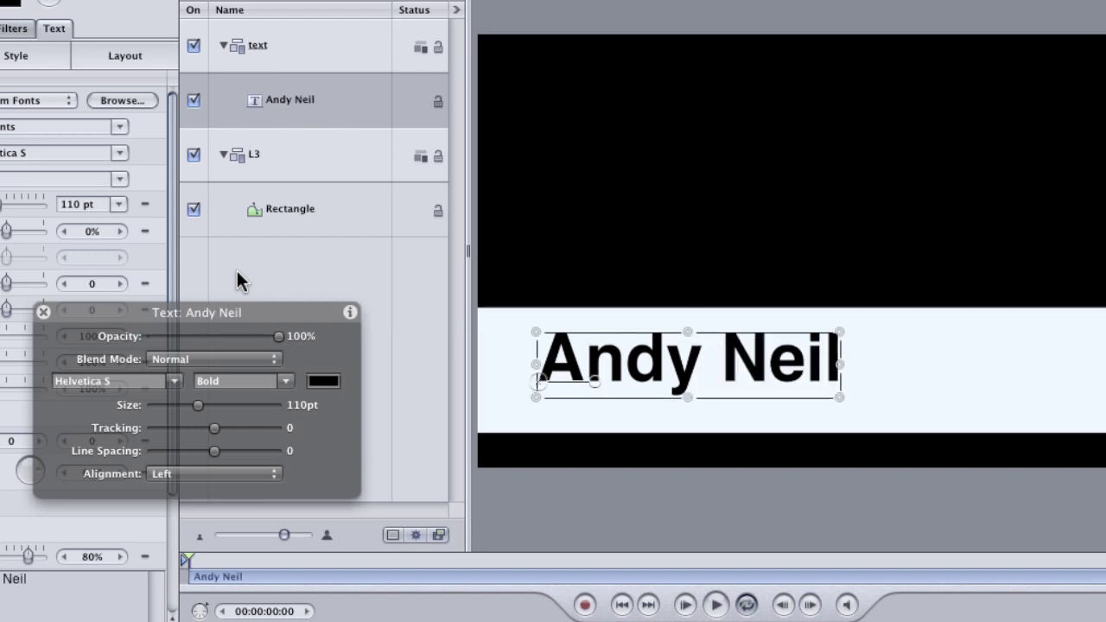
pyautogui.moveTo(539, 391)
pyautogui.mouseDown()
pyautogui.moveTo(529, 402)
pyautogui.moveTo(529, 390)
pyautogui.mouseUp()
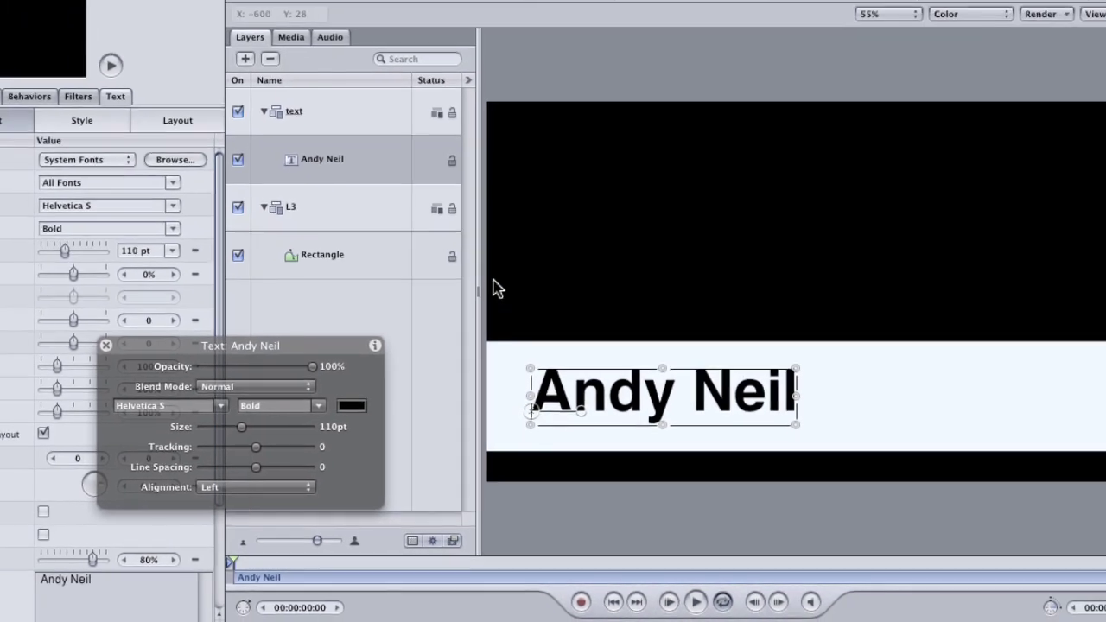
pyautogui.moveTo(221, 348); pyautogui.dragTo(279, 368)
pyautogui.press('F7')
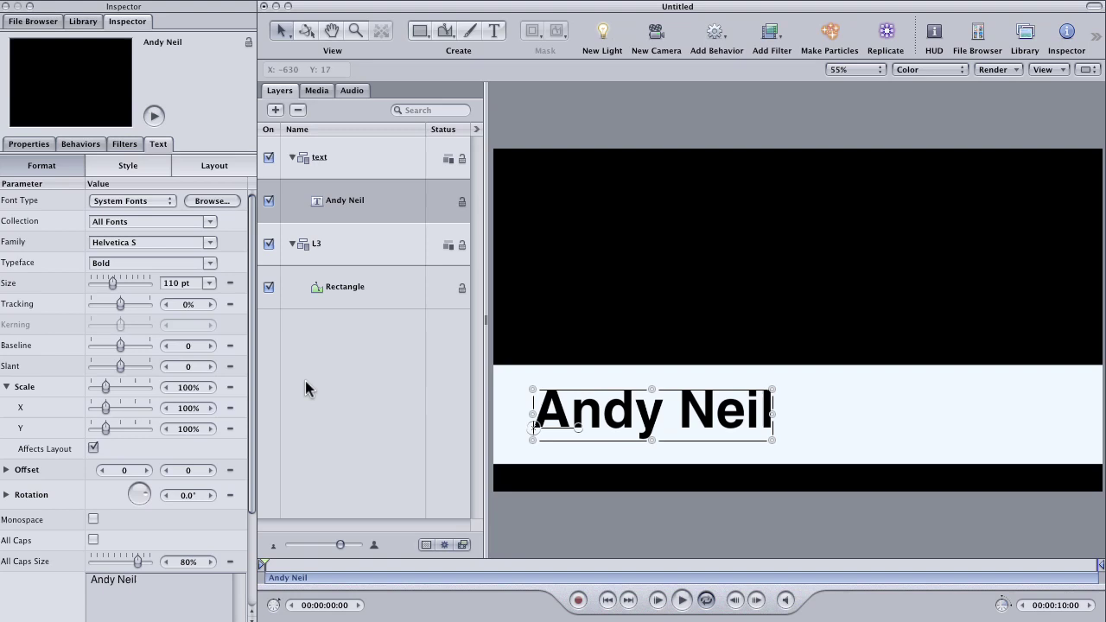
pyautogui.click(536, 418)
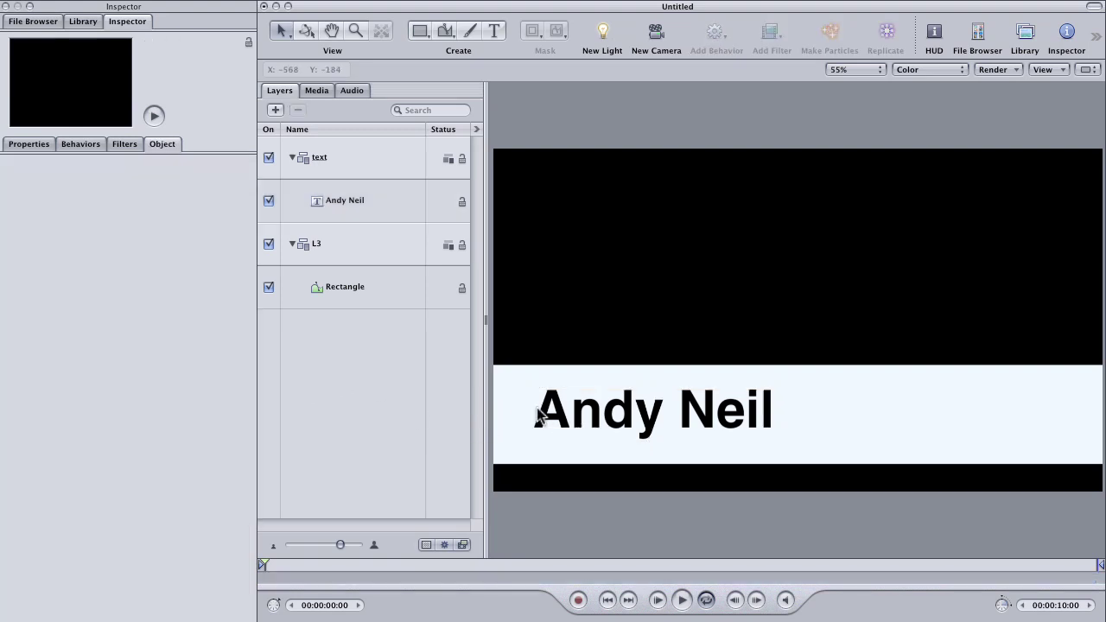
pyautogui.click(539, 422)
pyautogui.moveTo(537, 422); pyautogui.dragTo(541, 428)
pyautogui.click(384, 418)
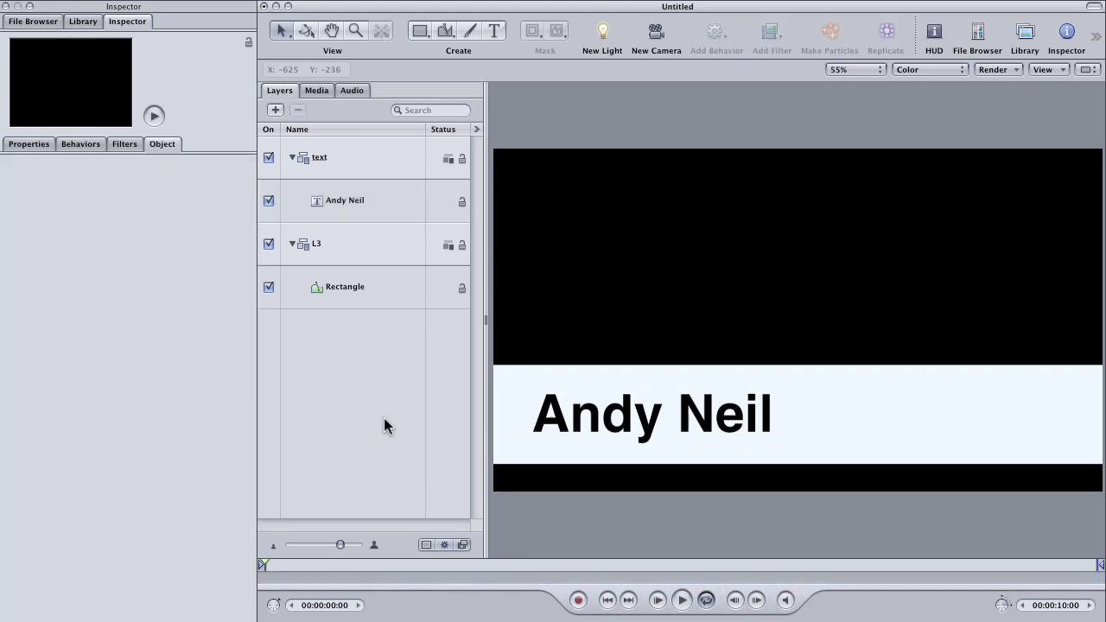
pyautogui.click(362, 211)
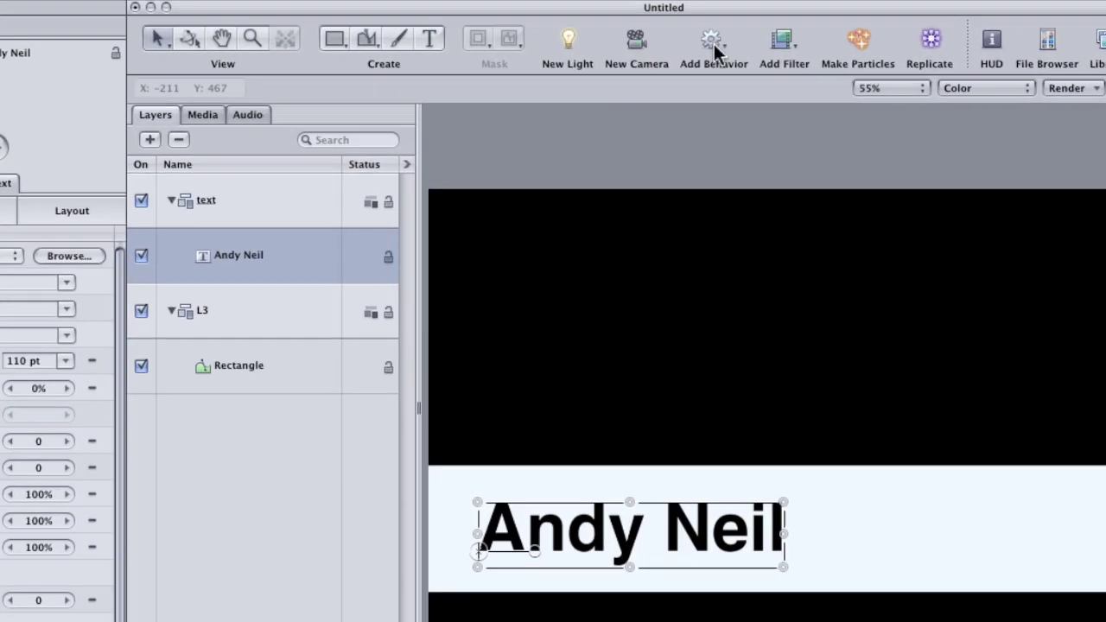
pyautogui.click(715, 34)
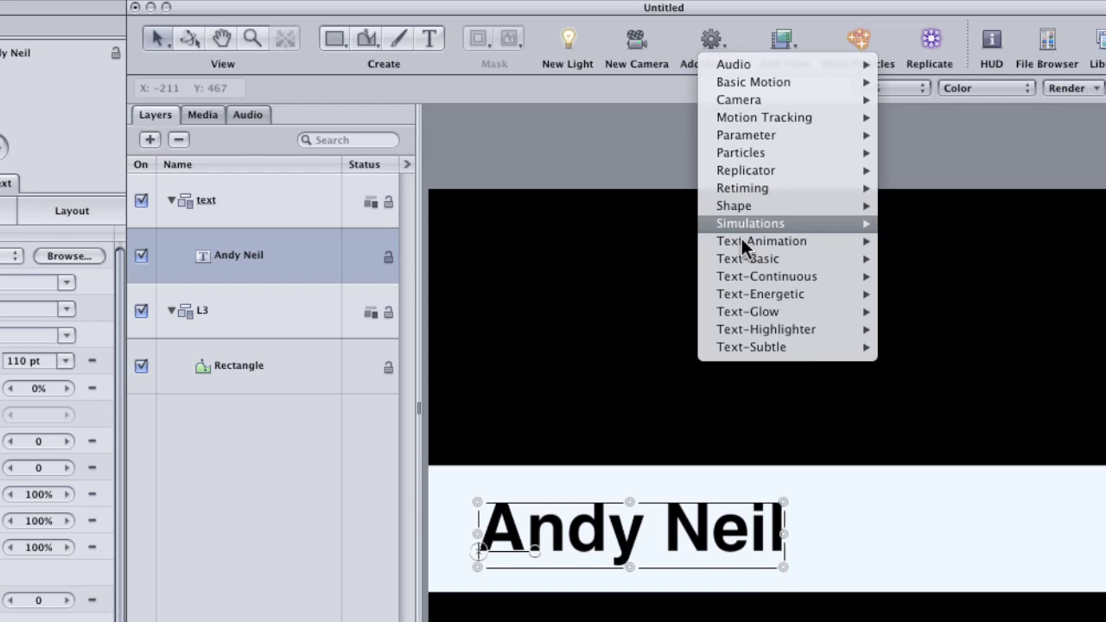
pyautogui.moveTo(742, 242)
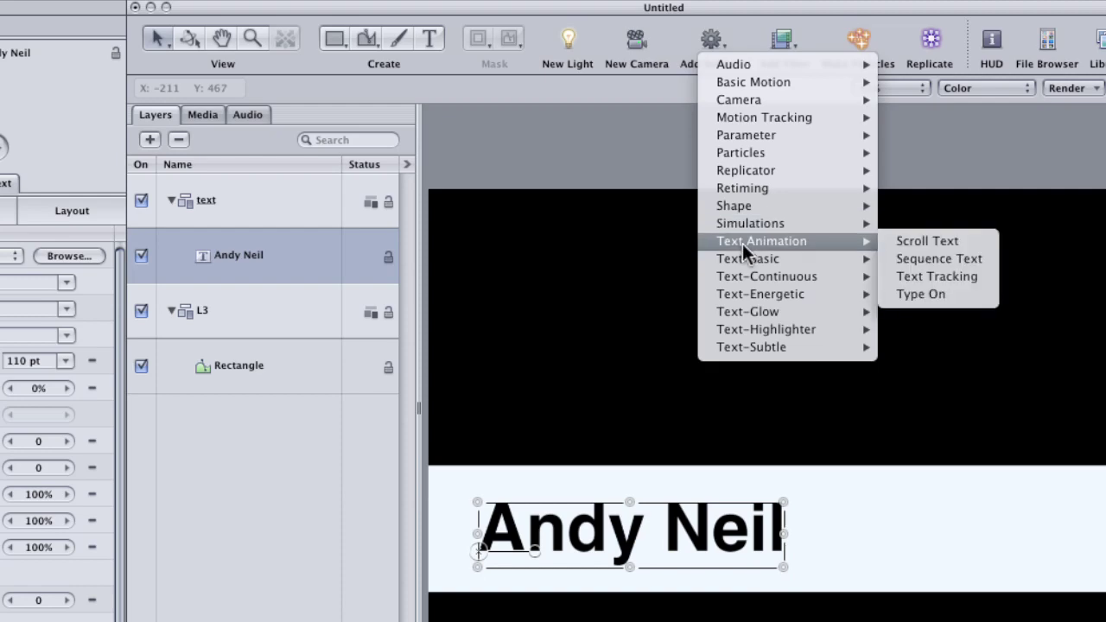
pyautogui.click(908, 295)
pyautogui.moveTo(279, 568); pyautogui.dragTo(352, 534)
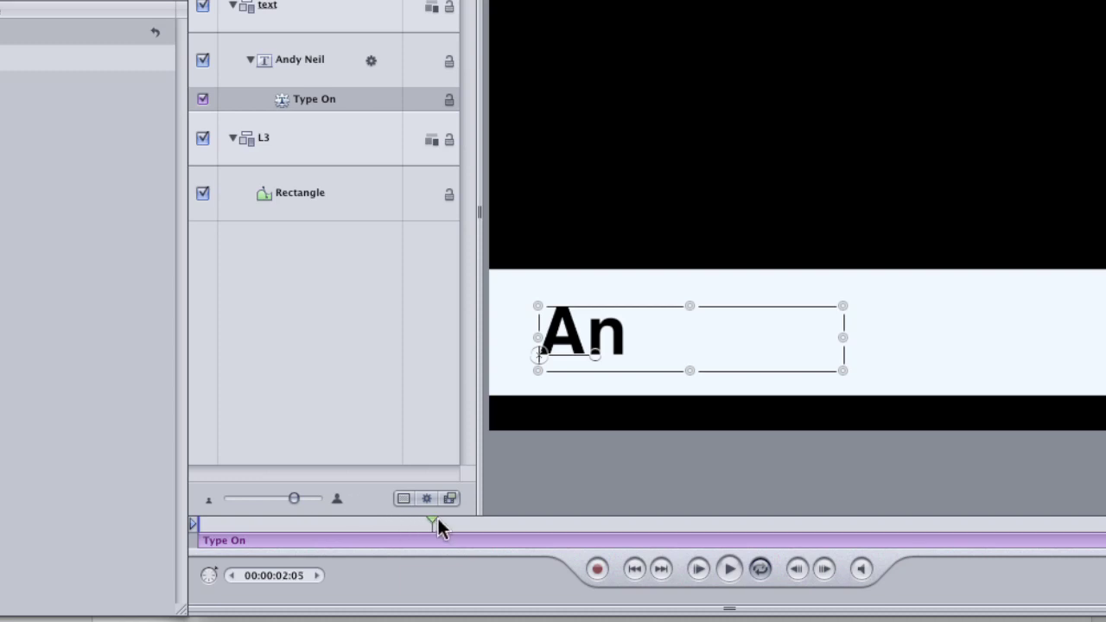
pyautogui.moveTo(438, 521); pyautogui.dragTo(410, 523)
# Step: Trim Type On to end at 2 seconds, set the play range out at 3 seconds, and preview
pyautogui.press('o')
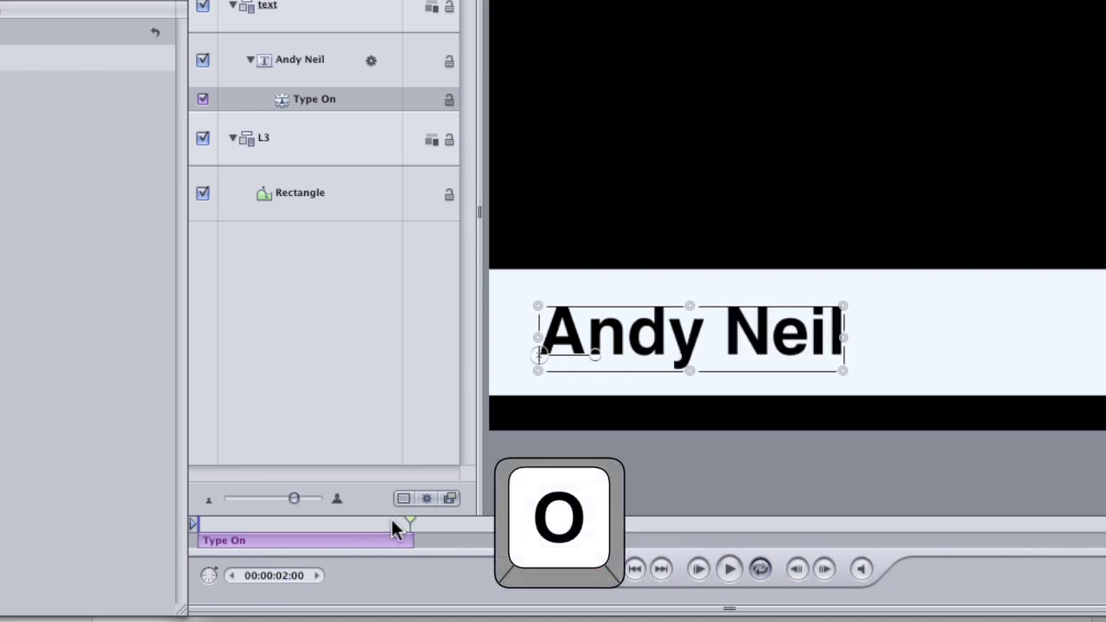
pyautogui.moveTo(404, 523)
pyautogui.mouseDown()
pyautogui.moveTo(358, 523)
pyautogui.moveTo(482, 527)
pyautogui.moveTo(405, 527)
pyautogui.mouseUp()
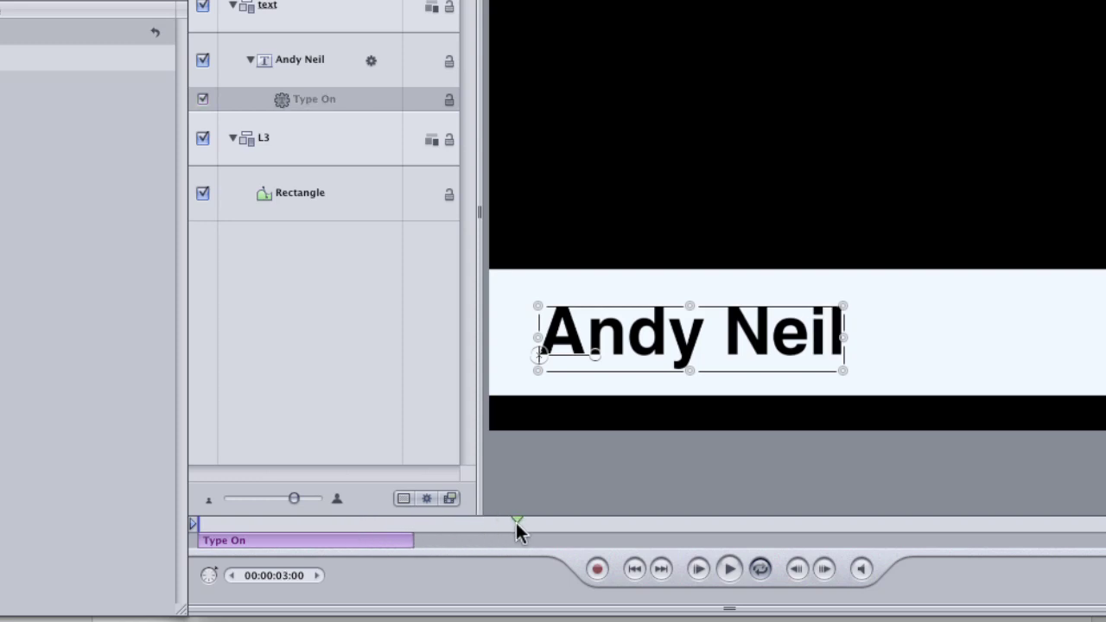
pyautogui.press('super+alt+o')
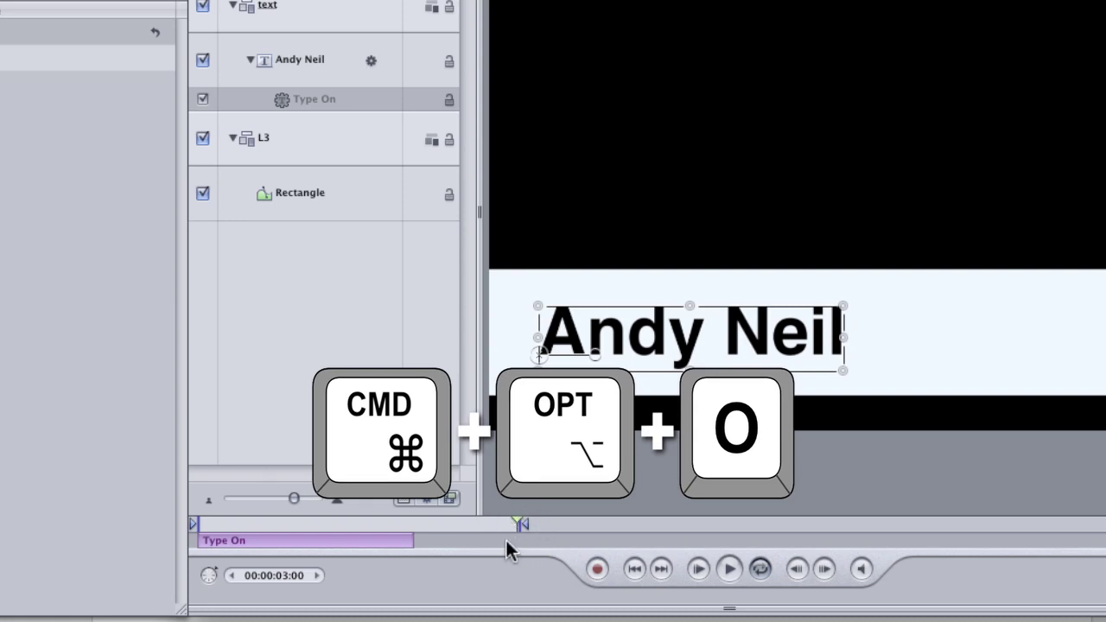
pyautogui.press('space')
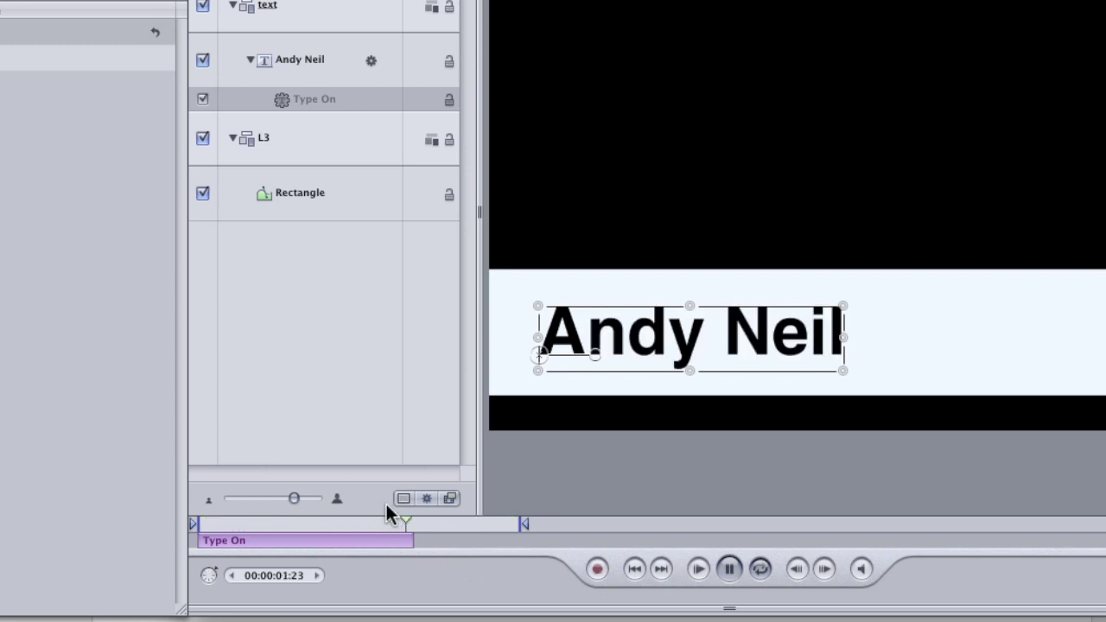
pyautogui.press('space')
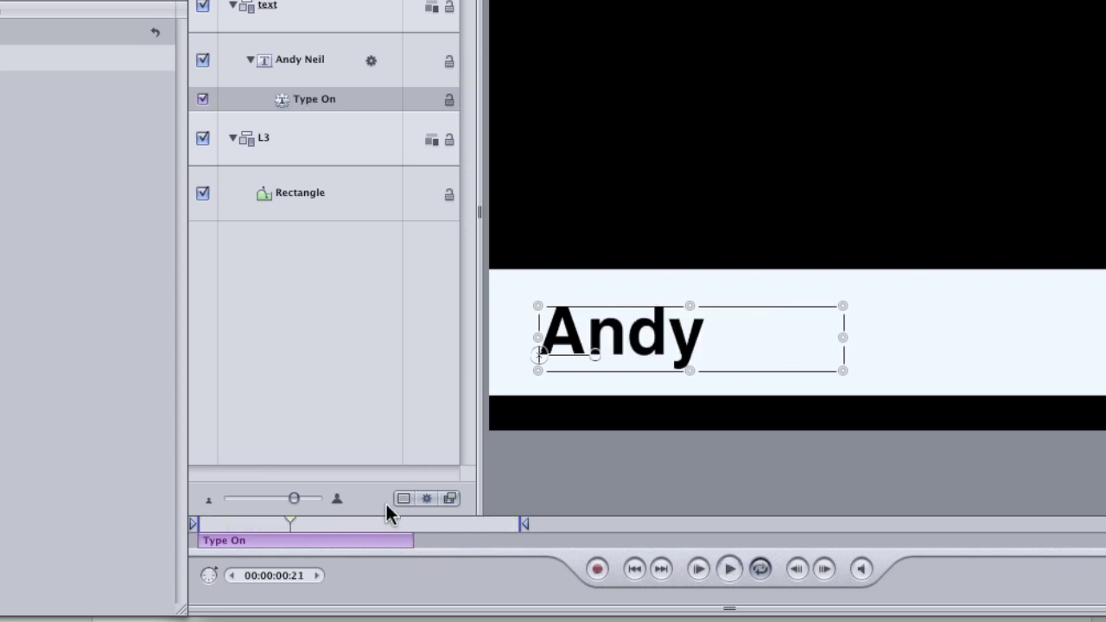
pyautogui.moveTo(291, 522); pyautogui.dragTo(231, 522)
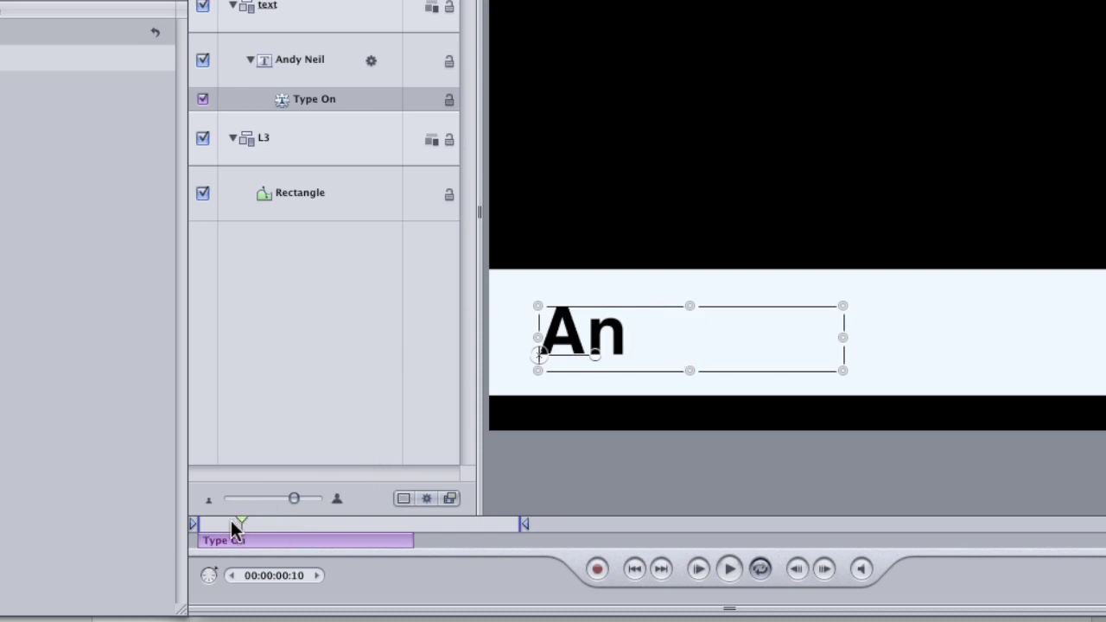
pyautogui.press('Home')
pyautogui.press('space')
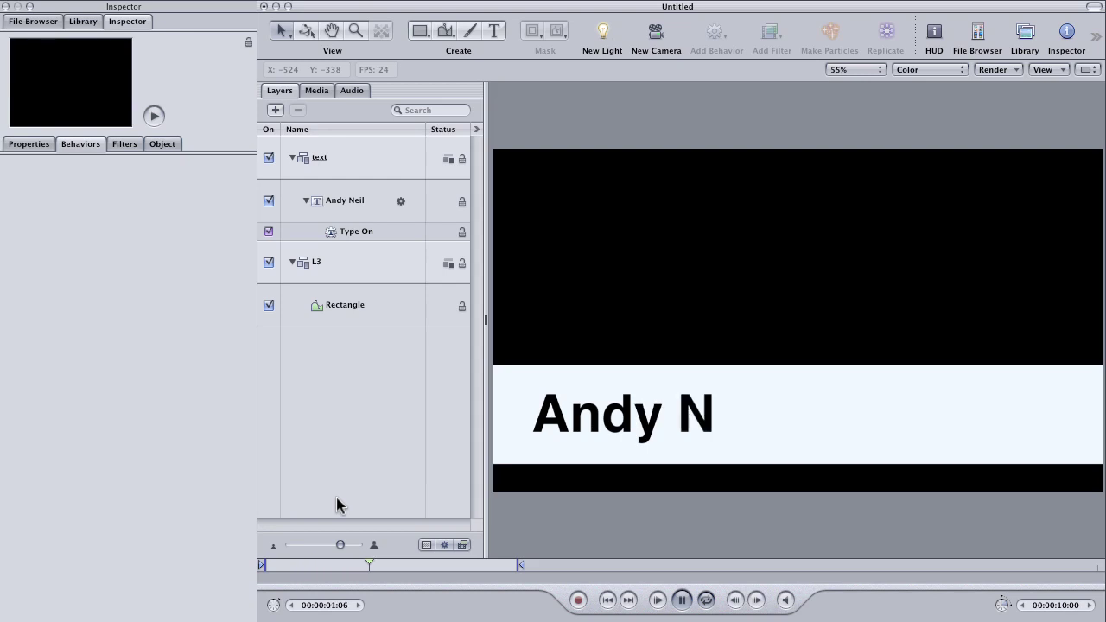
pyautogui.click(312, 567)
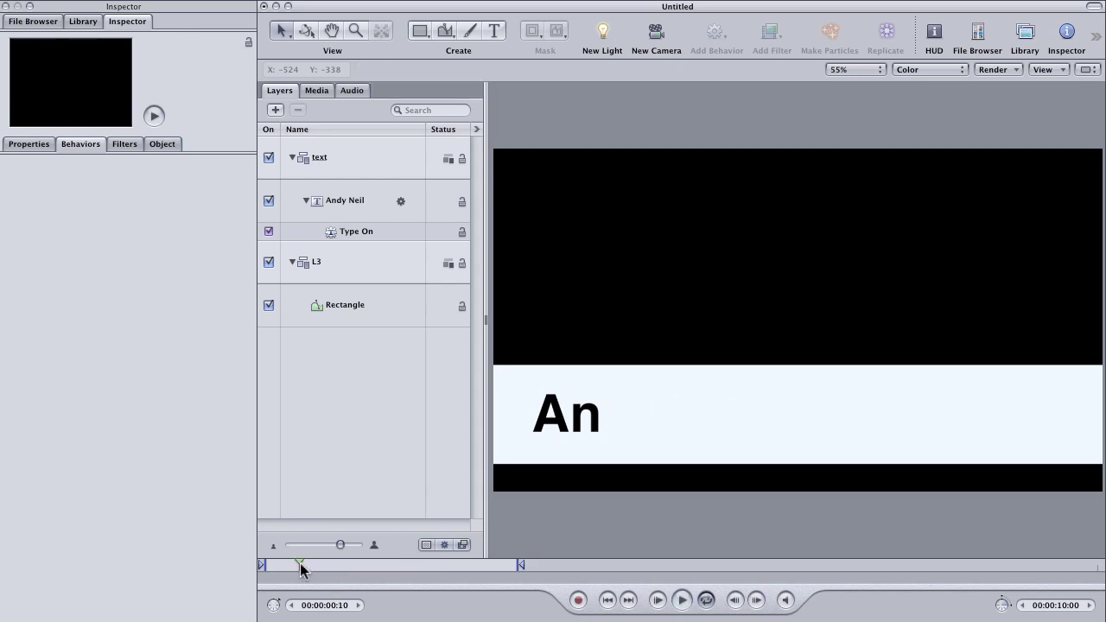
pyautogui.moveTo(297, 578)
pyautogui.mouseDown()
pyautogui.moveTo(424, 576)
pyautogui.moveTo(281, 576)
pyautogui.mouseUp()
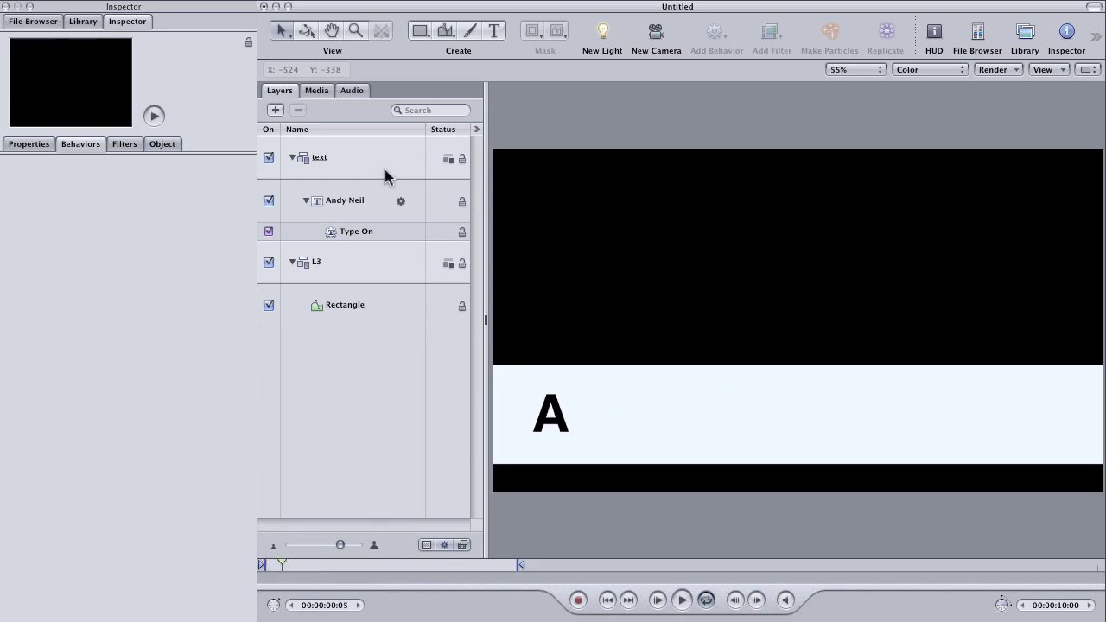
pyautogui.click(357, 165)
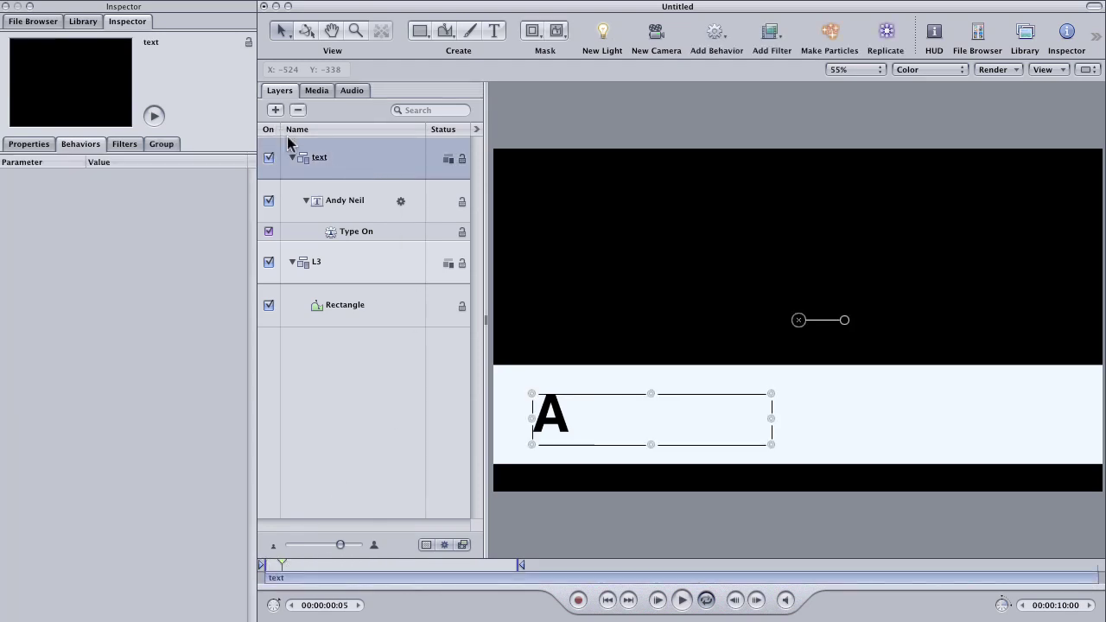
# Step: Create a new empty group named 'cursor'
pyautogui.press('shift+super+n')
pyautogui.press('Return')
pyautogui.write('curs')
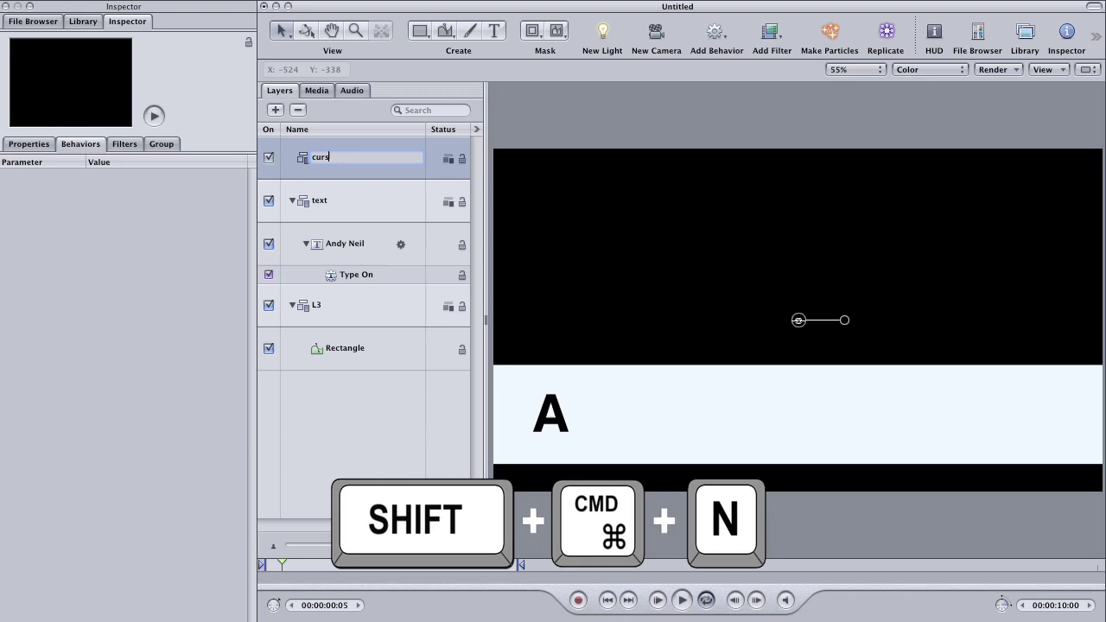
pyautogui.write('o')
pyautogui.press('Return')
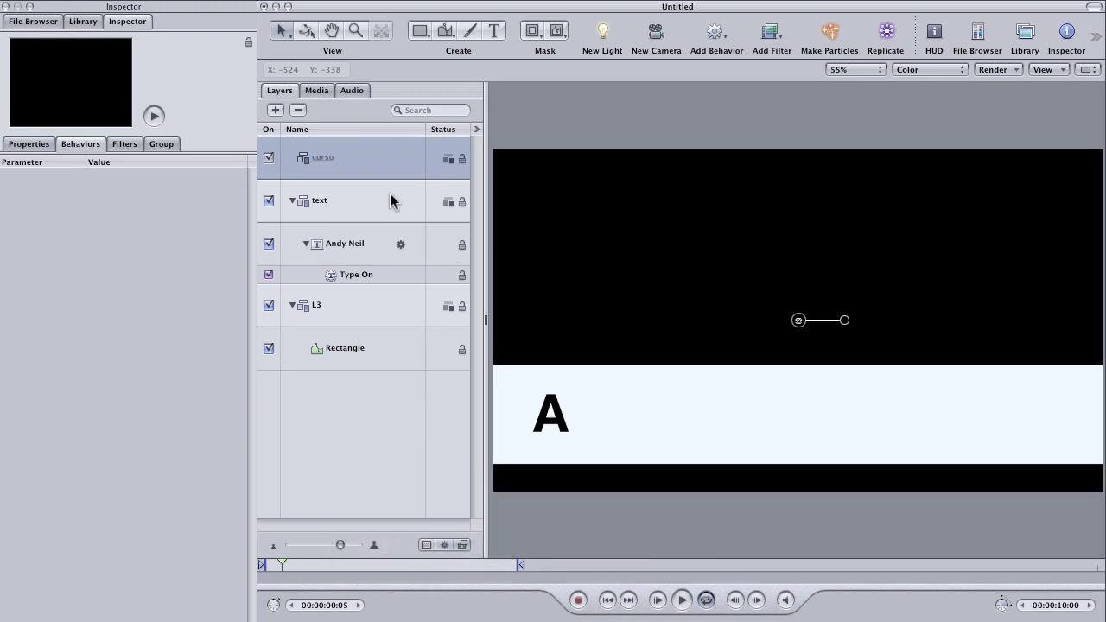
pyautogui.doubleClick(333, 157)
pyautogui.write('r')
pyautogui.press('Return')
# Step: Draw a black vertical line just right of the letter A with the Line tool
pyautogui.click(424, 35)
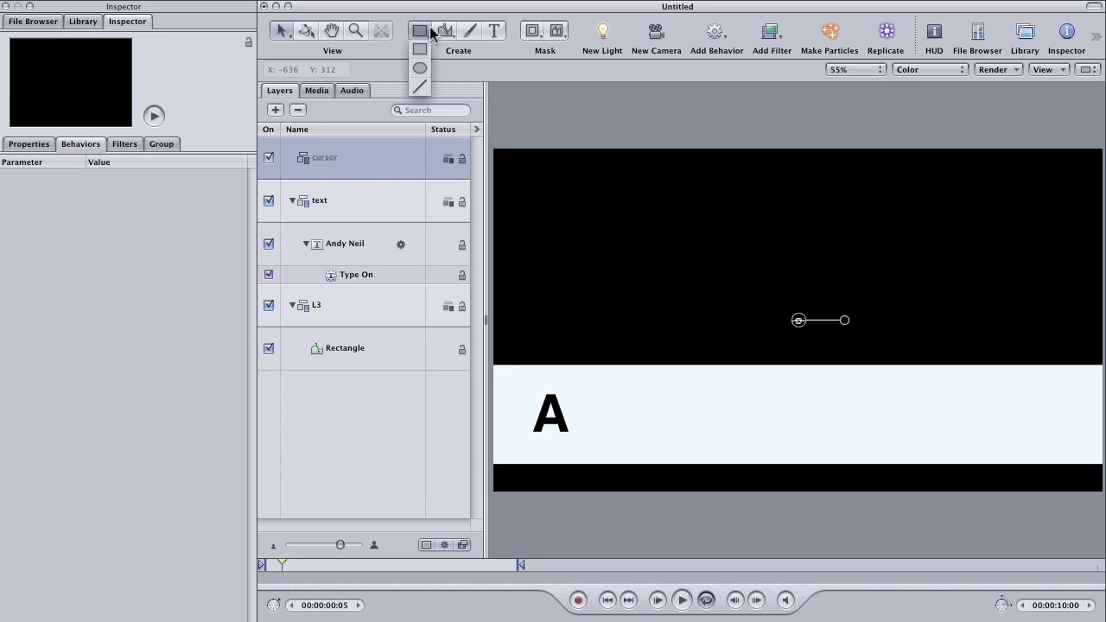
pyautogui.click(420, 85)
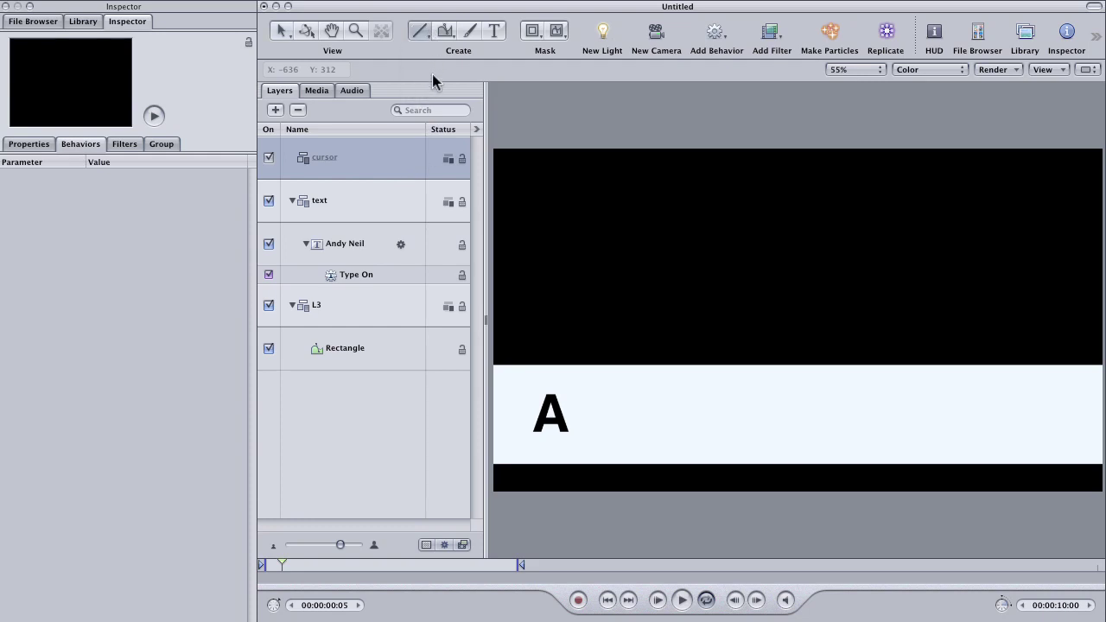
pyautogui.click(934, 34)
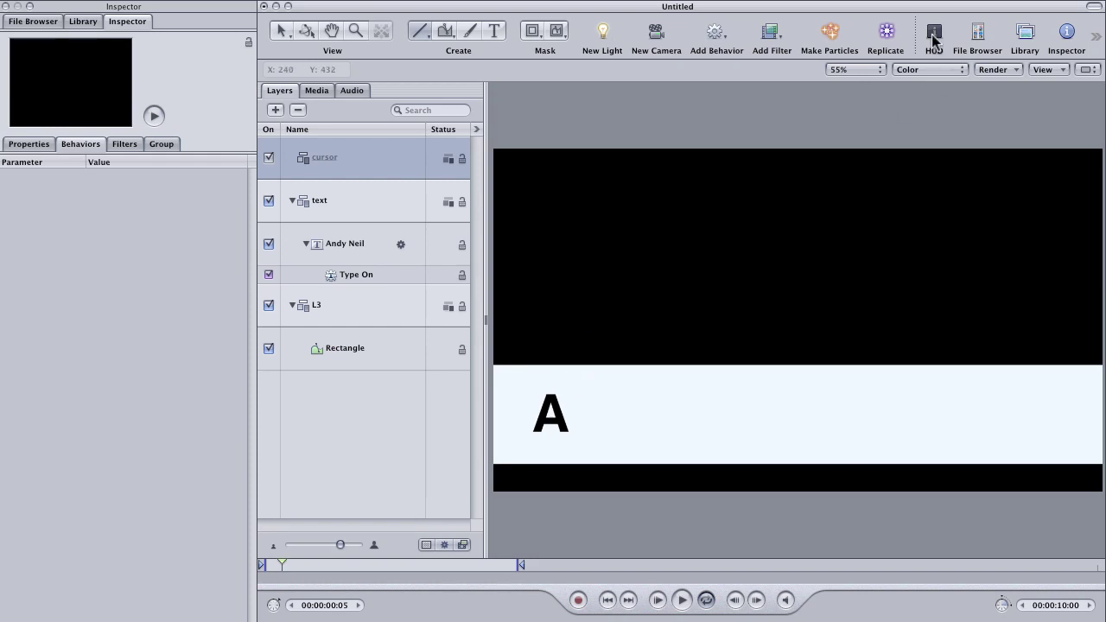
pyautogui.click(308, 413)
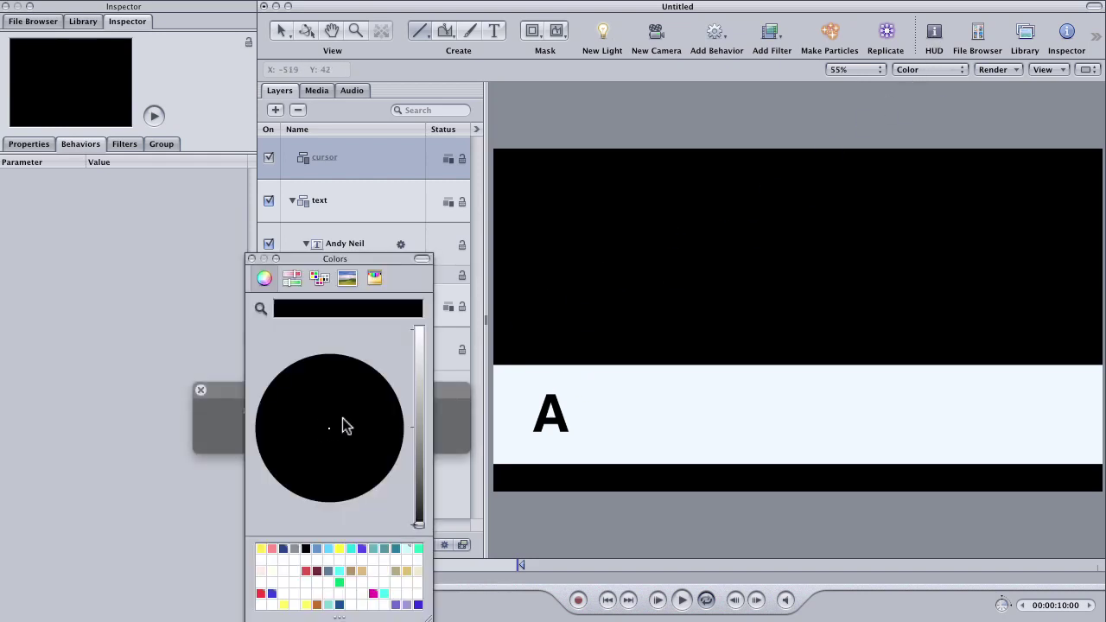
pyautogui.click(250, 259)
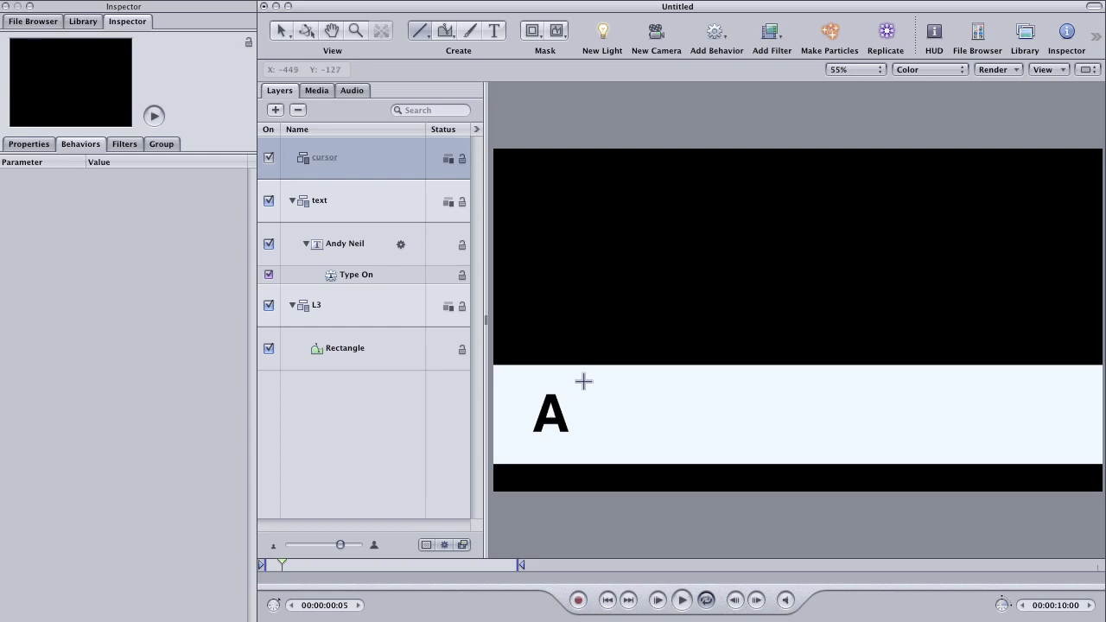
pyautogui.moveTo(583, 381); pyautogui.dragTo(583, 442)
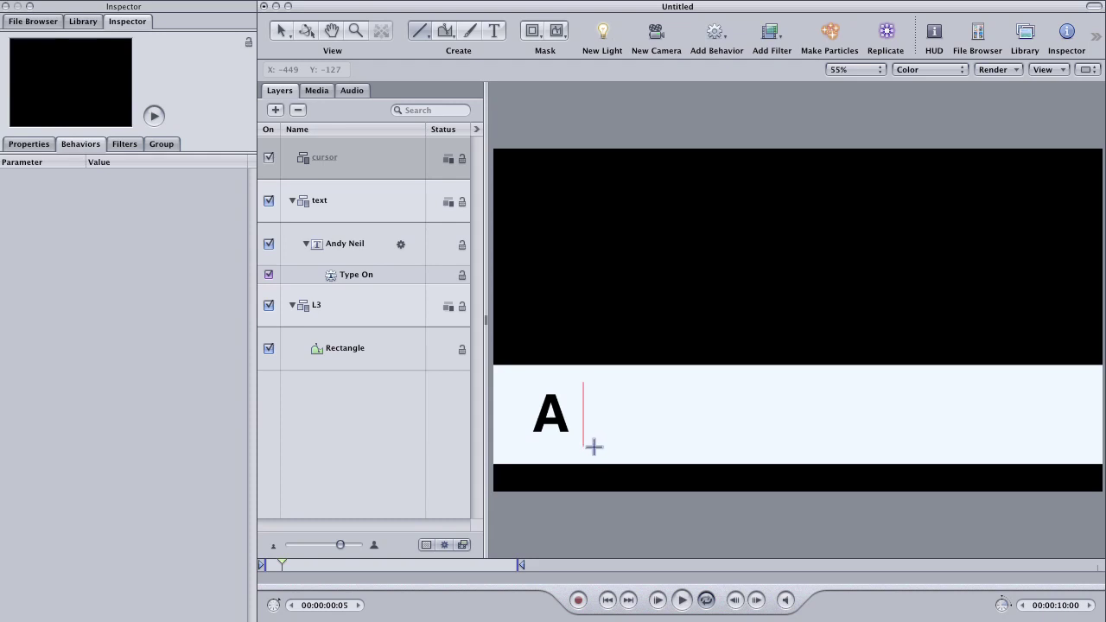
pyautogui.press('Return')
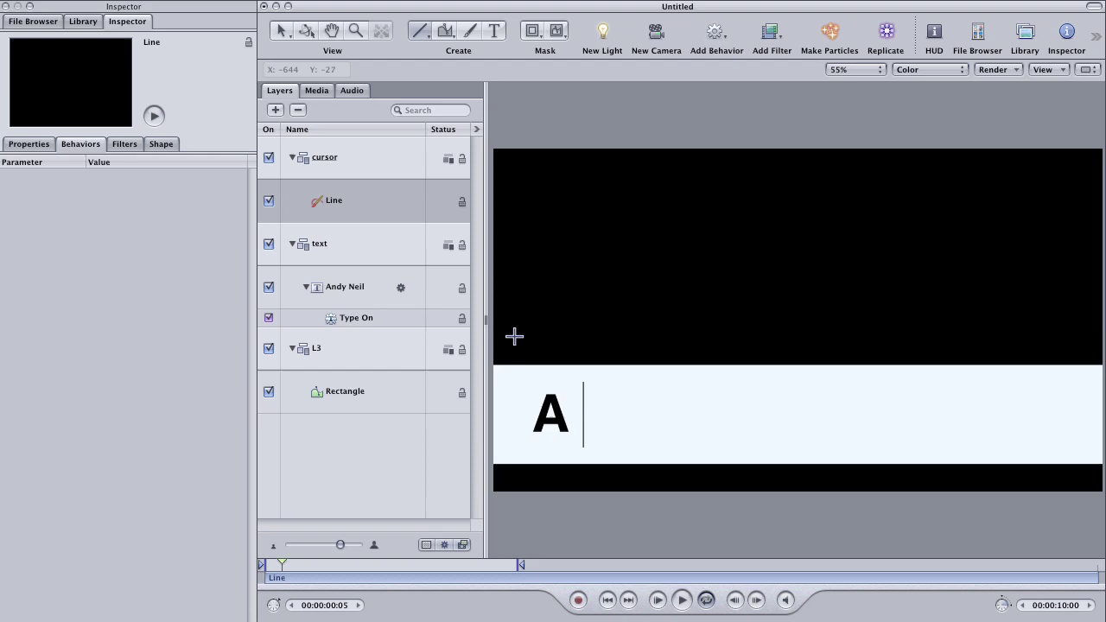
# Step: Thicken the cursor line's outline width in the Shape Style settings
pyautogui.click(162, 144)
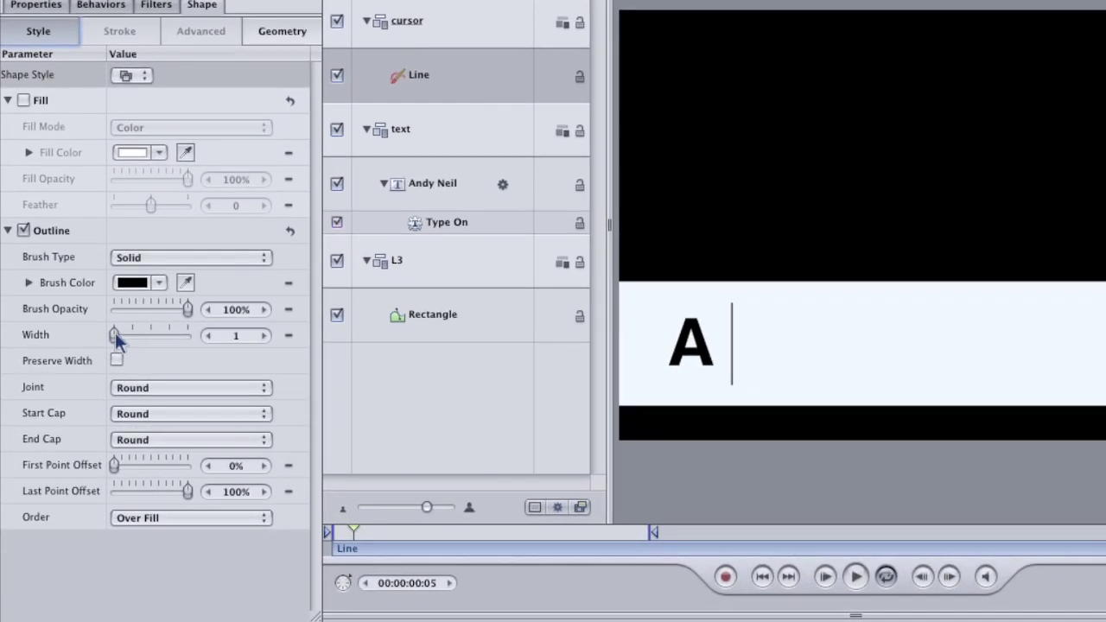
pyautogui.moveTo(96, 399); pyautogui.dragTo(100, 399)
pyautogui.moveTo(122, 334); pyautogui.dragTo(126, 333)
pyautogui.click(397, 391)
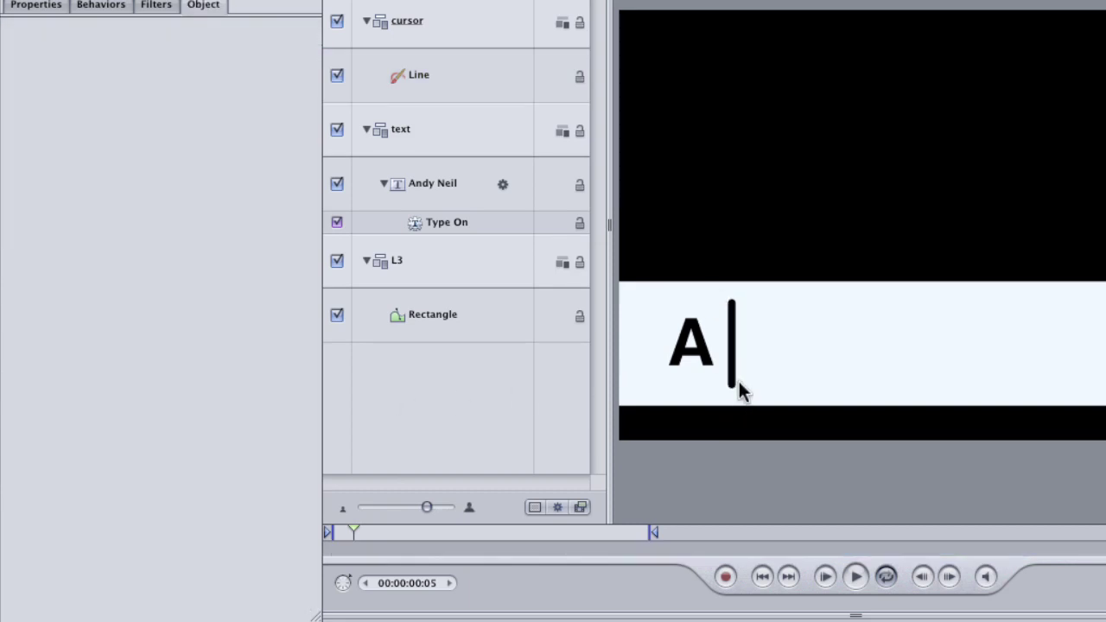
pyautogui.click(443, 84)
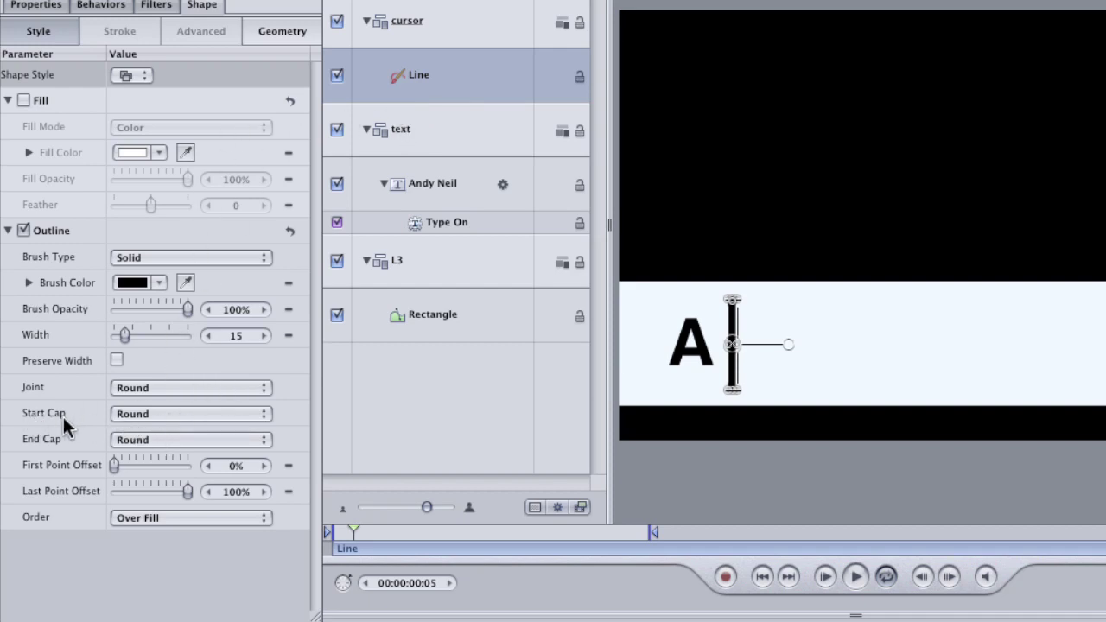
# Step: Set Start and End Caps to None, settle the width at 11, and nudge the line beside the A
pyautogui.click(186, 414)
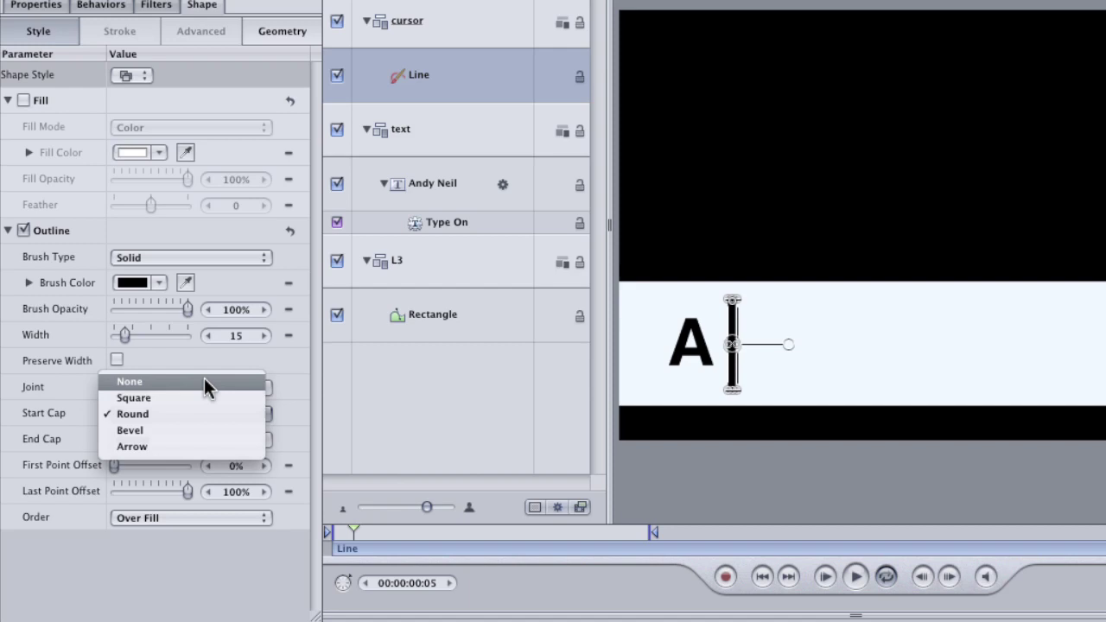
pyautogui.click(206, 382)
pyautogui.click(176, 440)
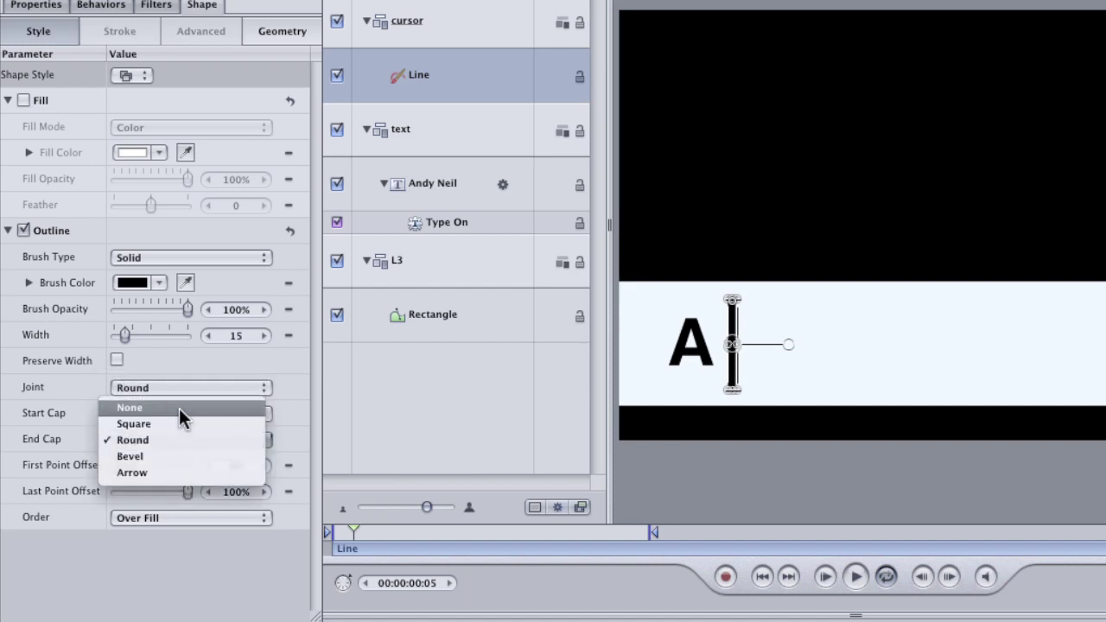
pyautogui.click(186, 408)
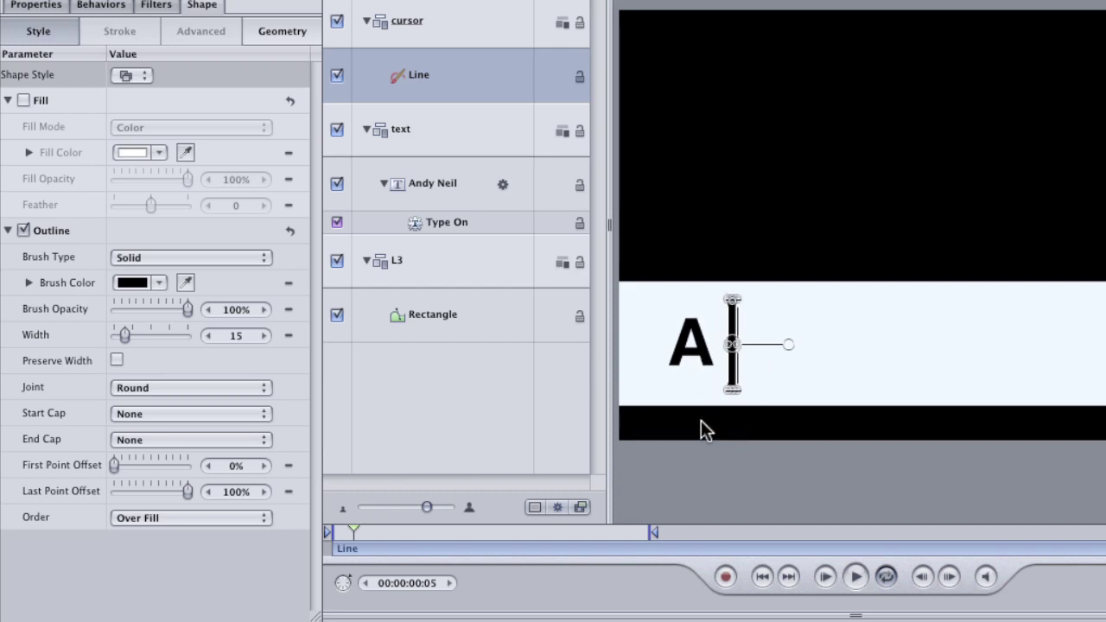
pyautogui.press('super+slash')
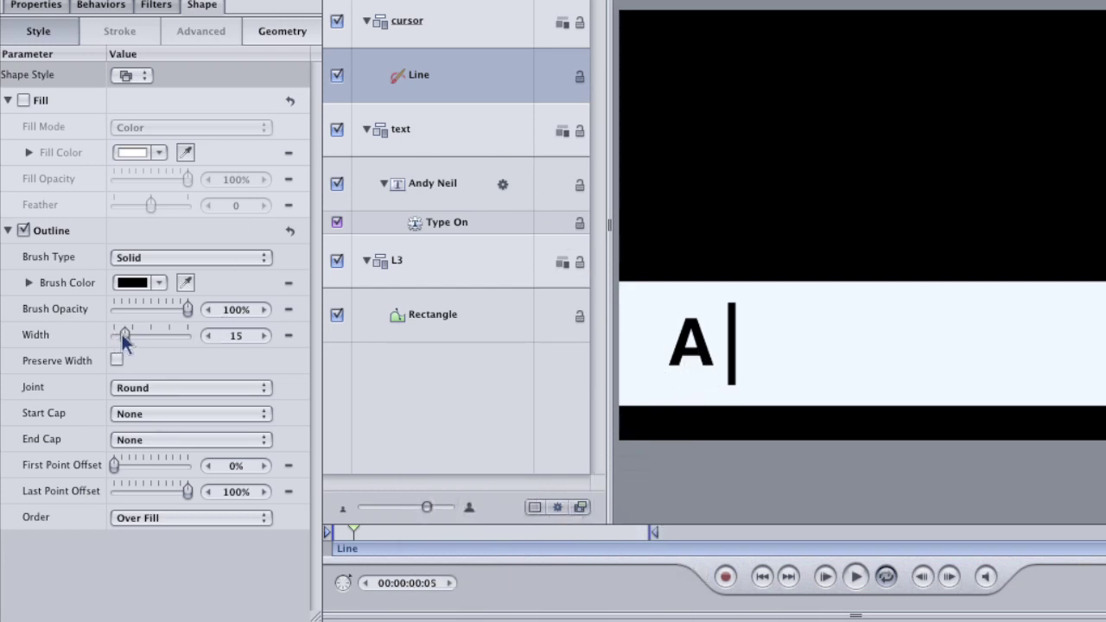
pyautogui.moveTo(124, 334); pyautogui.dragTo(123, 333)
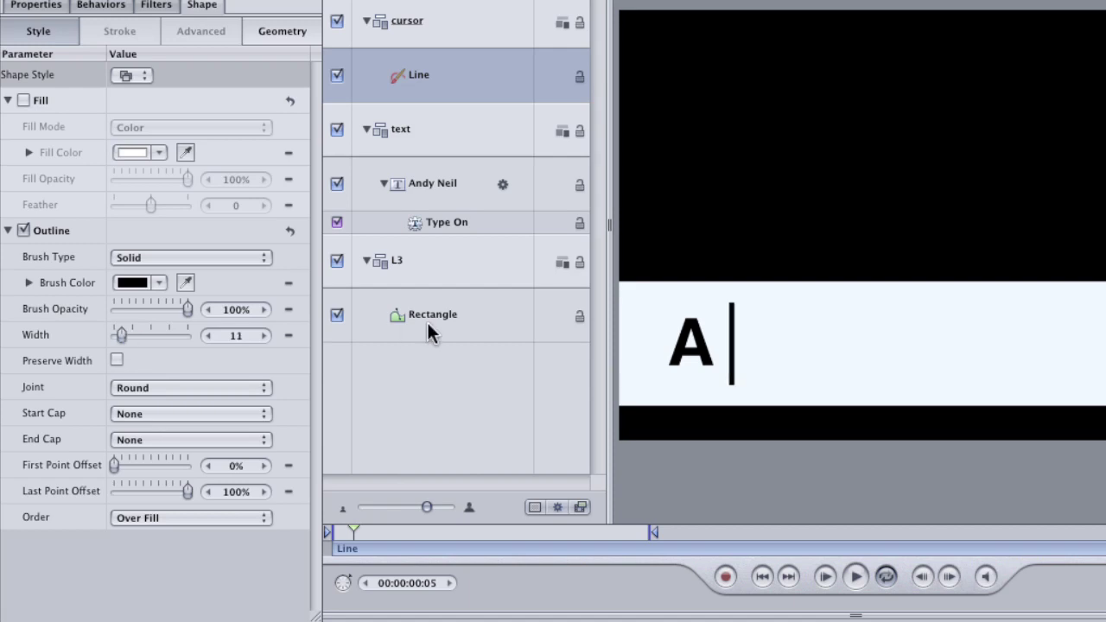
pyautogui.press('F1')
pyautogui.moveTo(731, 348); pyautogui.dragTo(723, 344)
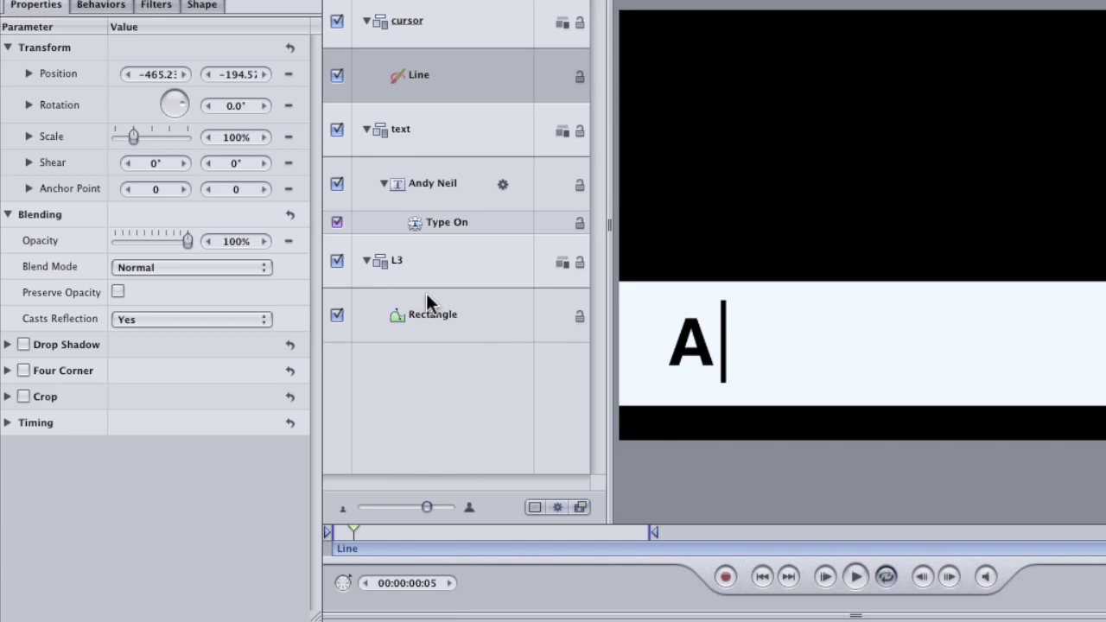
# Step: Scrub the typing animation and shift the cursor line left at the first frames
pyautogui.moveTo(370, 534)
pyautogui.mouseDown()
pyautogui.moveTo(531, 537)
pyautogui.moveTo(386, 531)
pyautogui.moveTo(510, 529)
pyautogui.moveTo(497, 526)
pyautogui.moveTo(349, 534)
pyautogui.mouseUp()
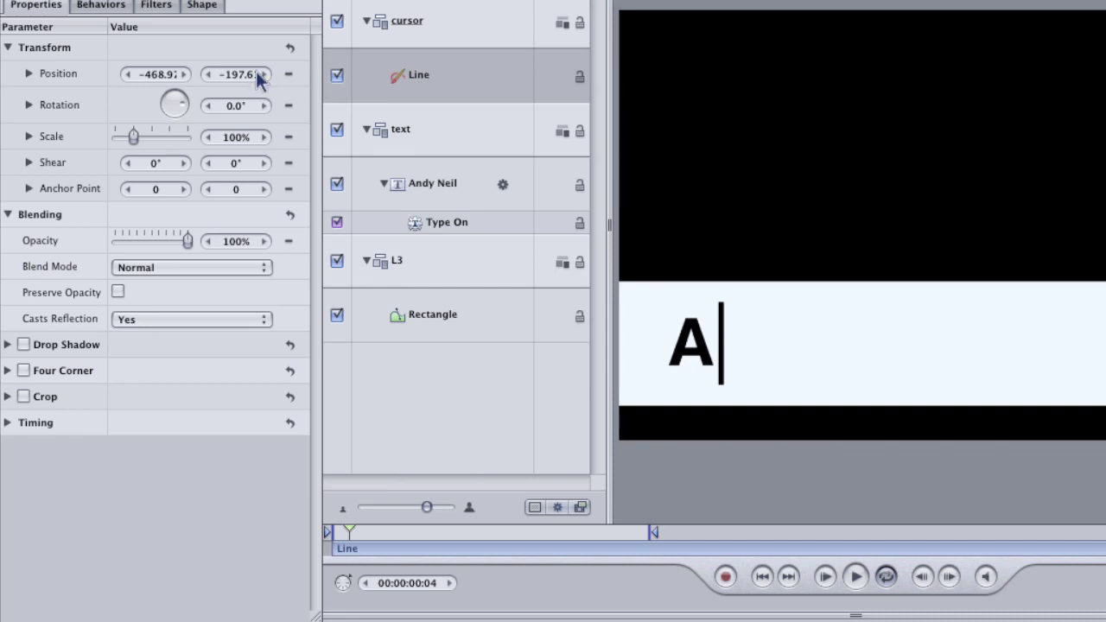
pyautogui.moveTo(159, 72); pyautogui.dragTo(54, 78)
pyautogui.moveTo(349, 534); pyautogui.dragTo(325, 534)
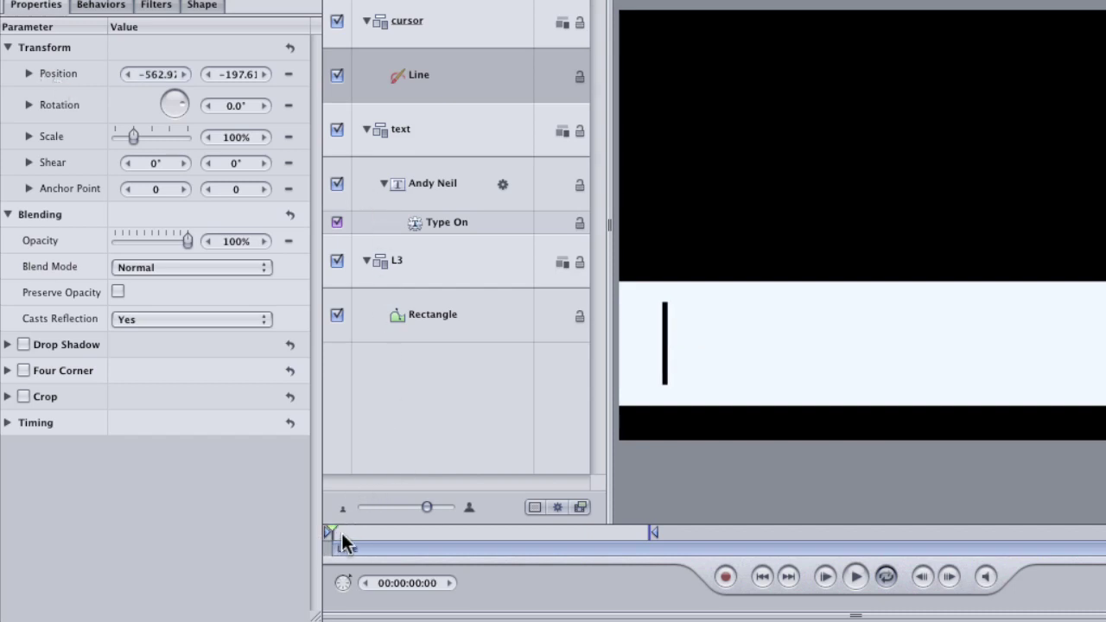
# Step: With Record on, keyframe the line's Position X after each typed letter, then replay
pyautogui.click(726, 576)
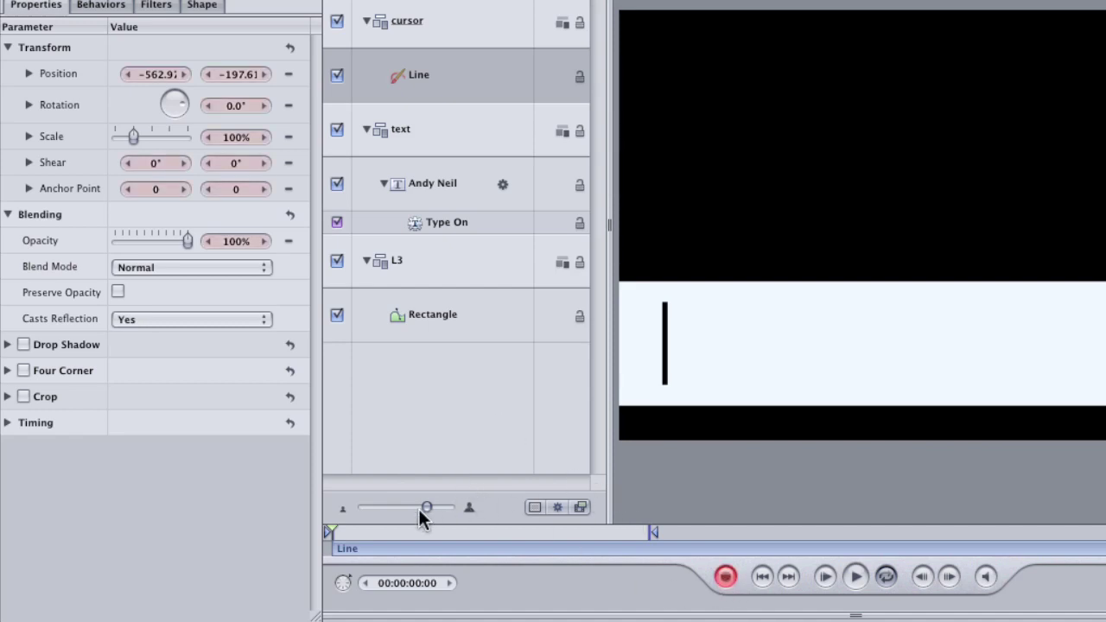
pyautogui.moveTo(337, 530); pyautogui.dragTo(334, 526)
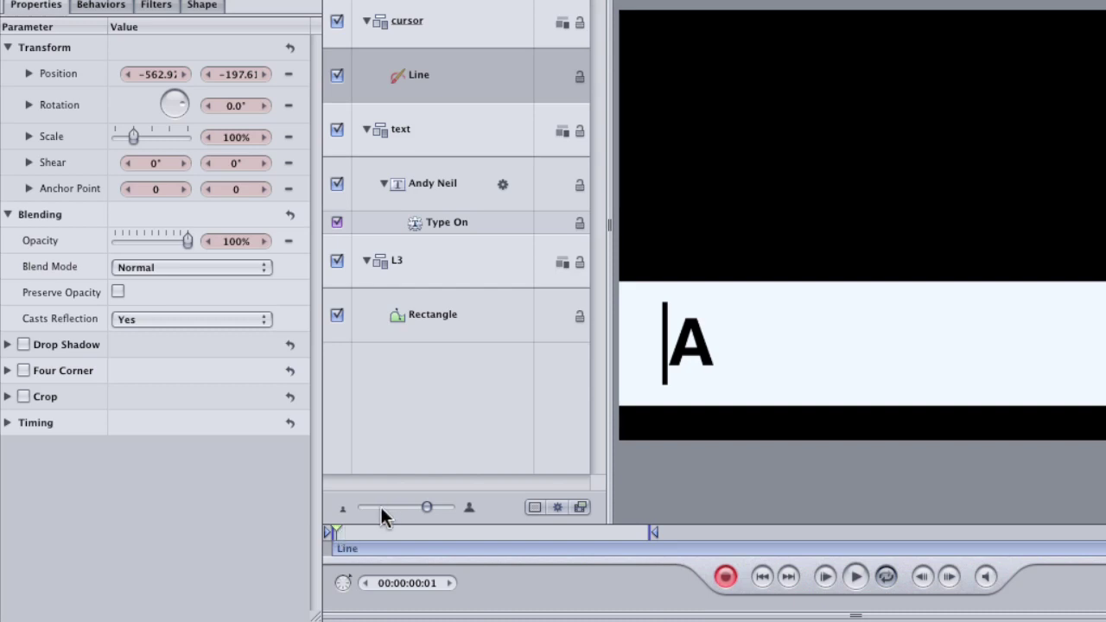
pyautogui.moveTo(150, 73); pyautogui.dragTo(257, 76)
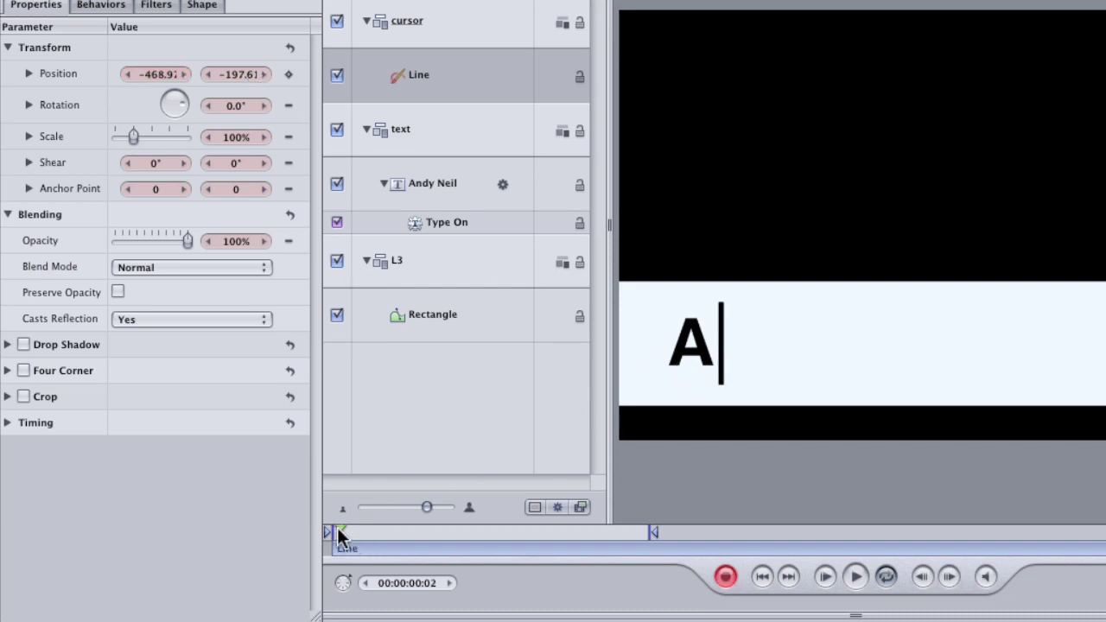
pyautogui.moveTo(340, 530); pyautogui.dragTo(358, 530)
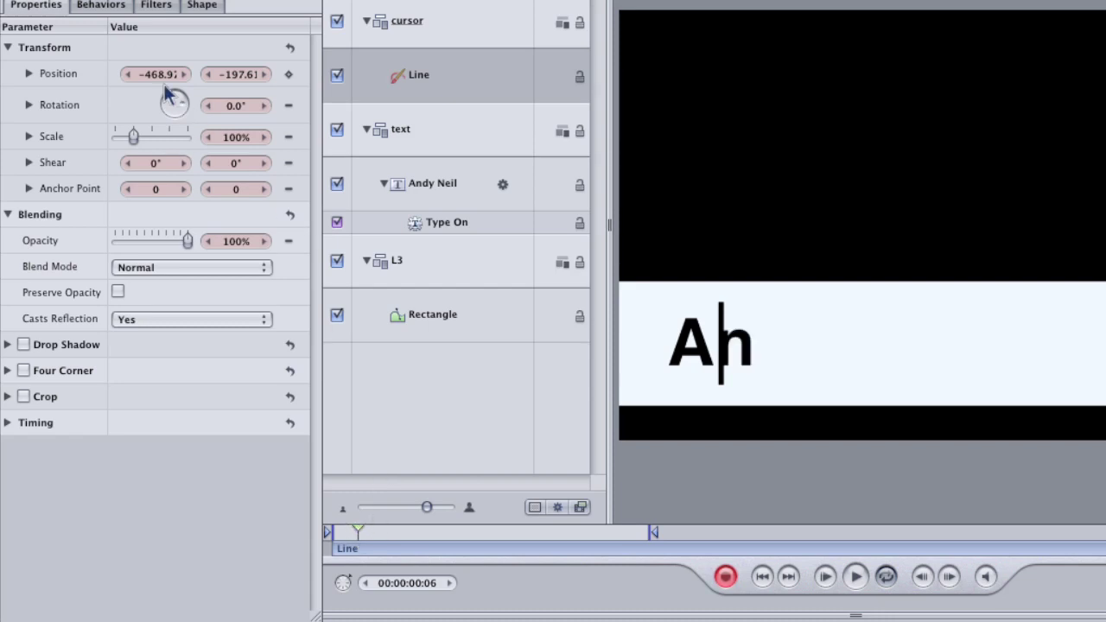
pyautogui.moveTo(163, 74); pyautogui.dragTo(231, 78)
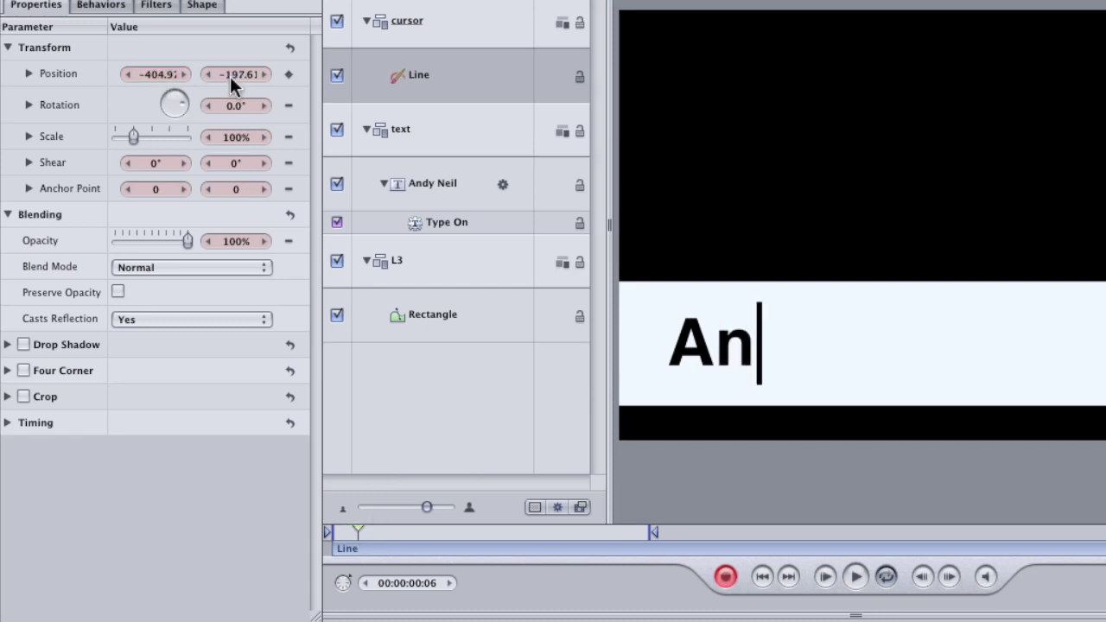
pyautogui.moveTo(357, 529); pyautogui.dragTo(378, 531)
pyautogui.moveTo(158, 79); pyautogui.dragTo(218, 79)
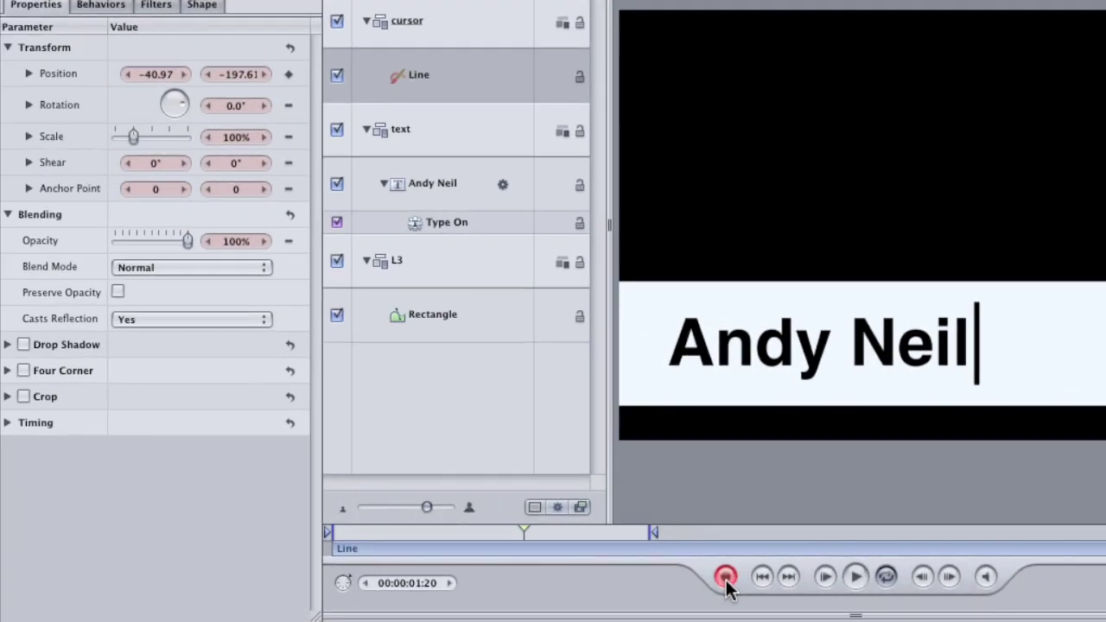
pyautogui.click(726, 579)
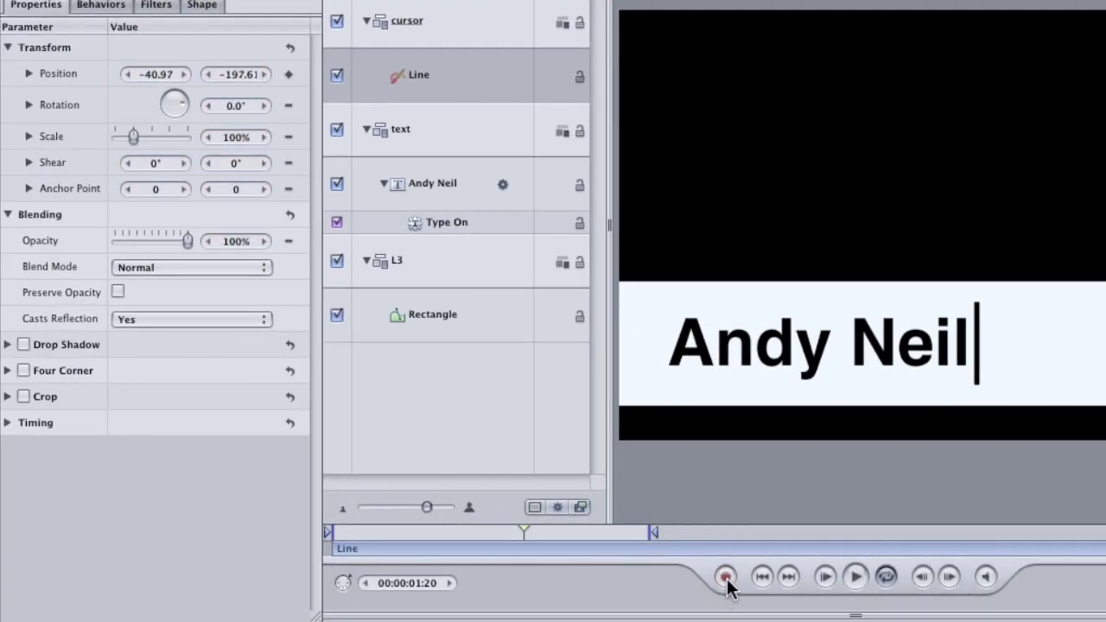
pyautogui.moveTo(523, 532); pyautogui.dragTo(323, 551)
pyautogui.press('space')
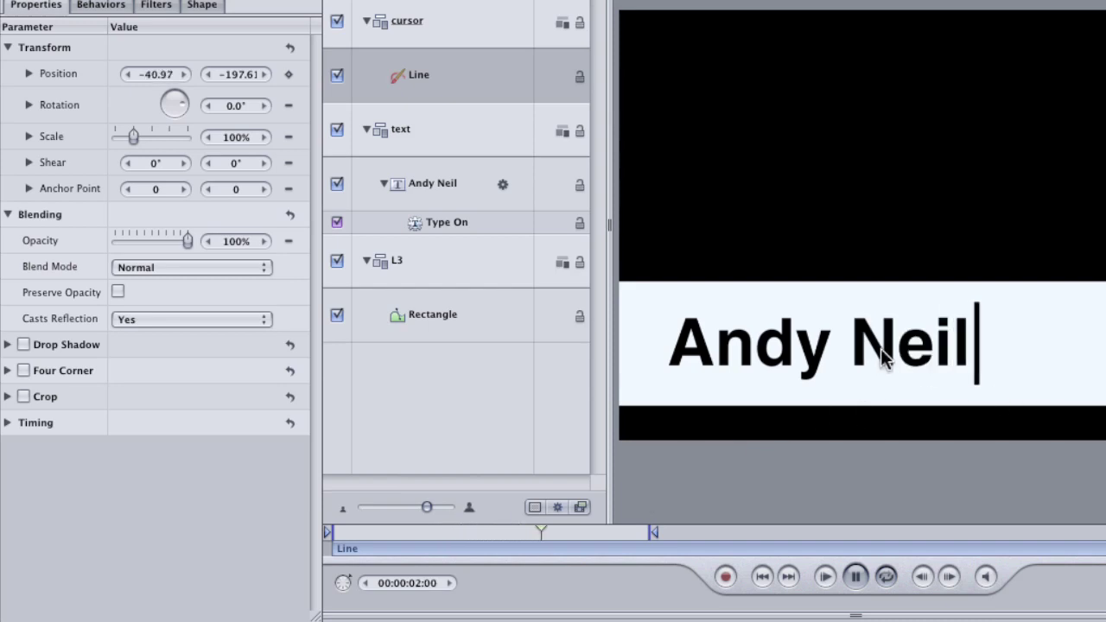
pyautogui.click(547, 538)
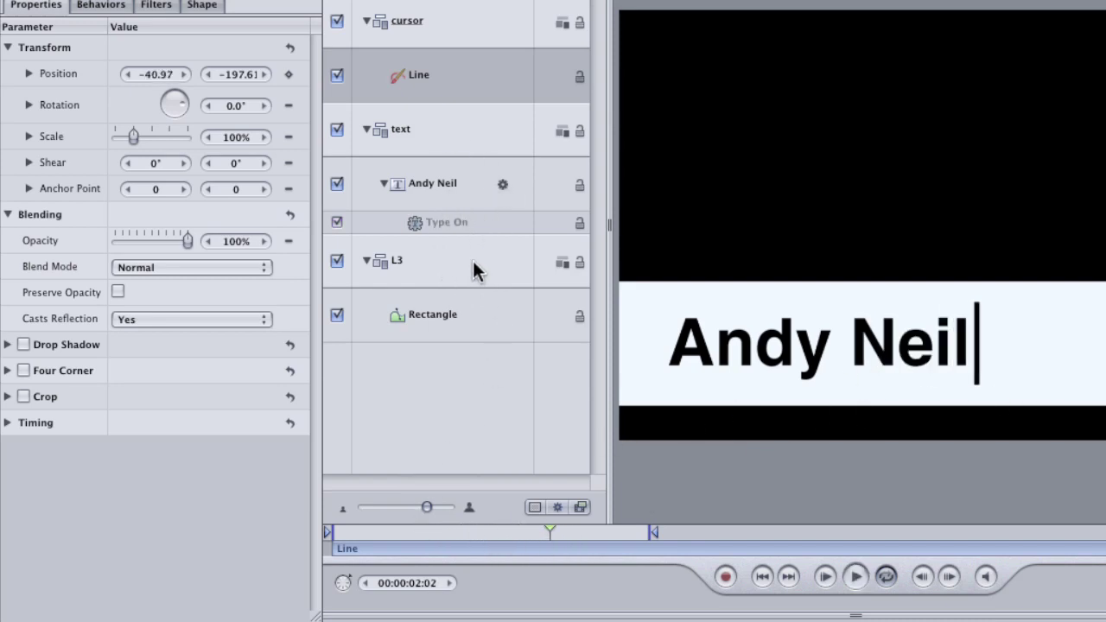
# Step: Switch the cursor Line's Position.X keyframes to Constant interpolation so it steps between letters
pyautogui.press('super+8')
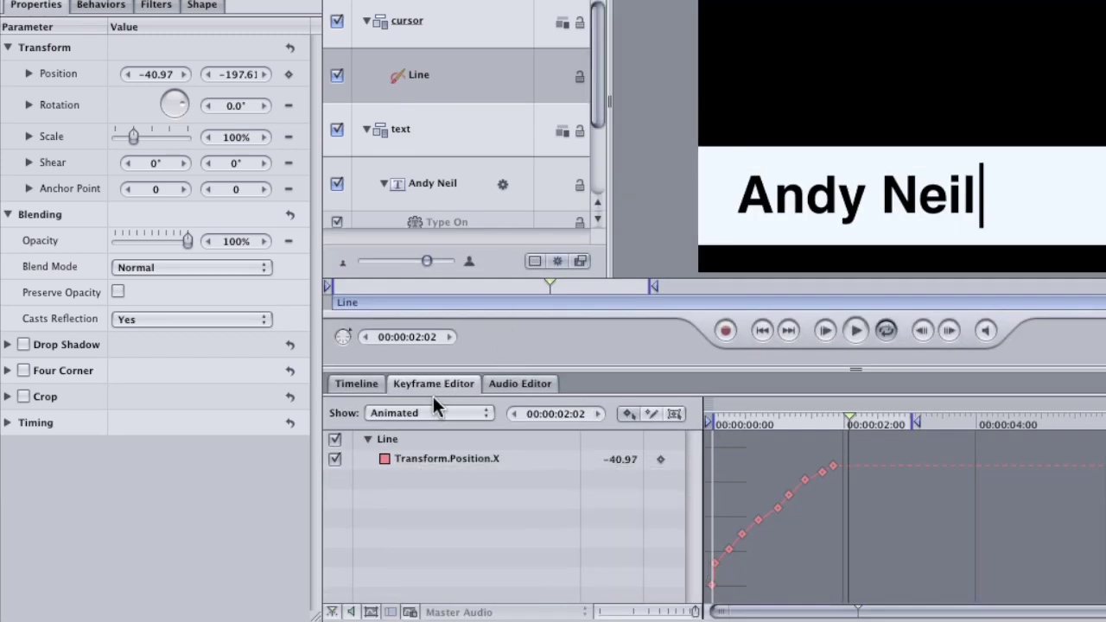
pyautogui.click(673, 461)
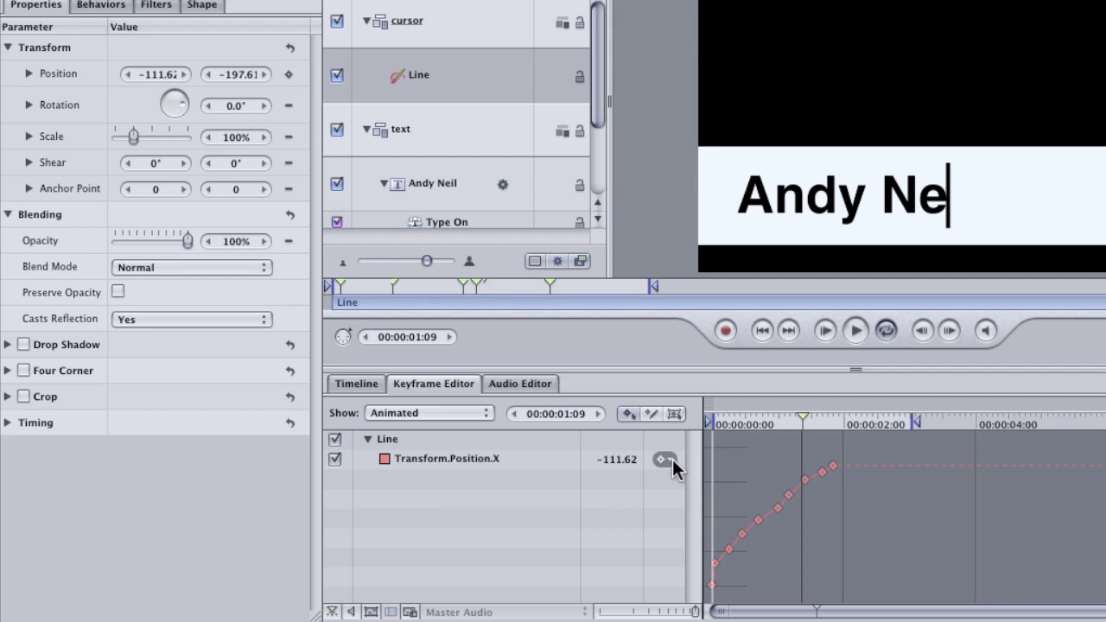
pyautogui.click(672, 459)
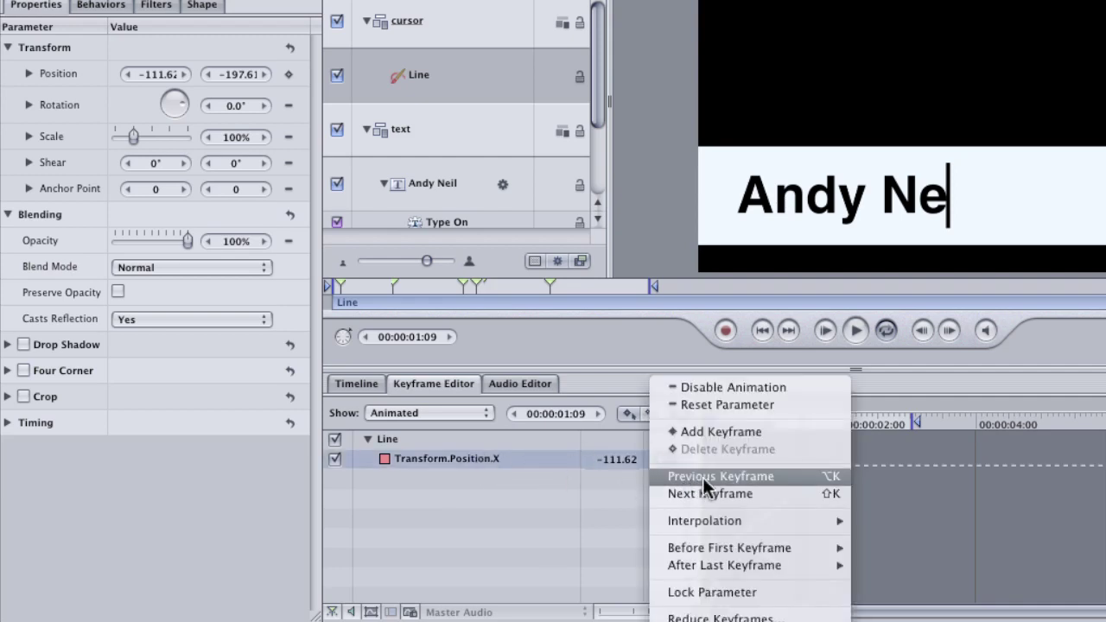
pyautogui.moveTo(761, 518)
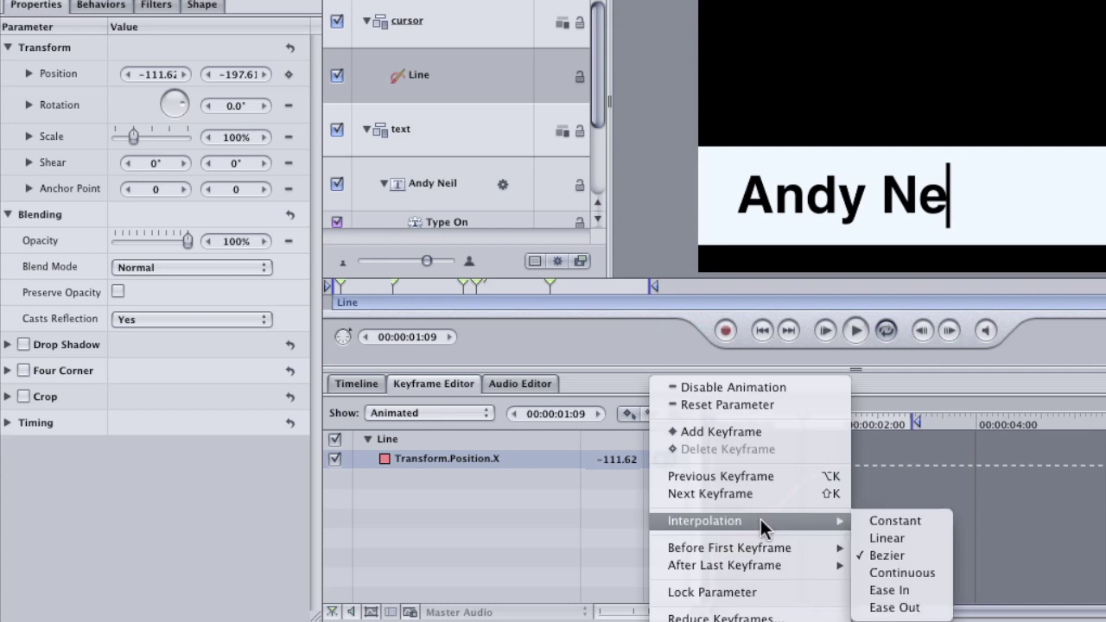
pyautogui.click(895, 521)
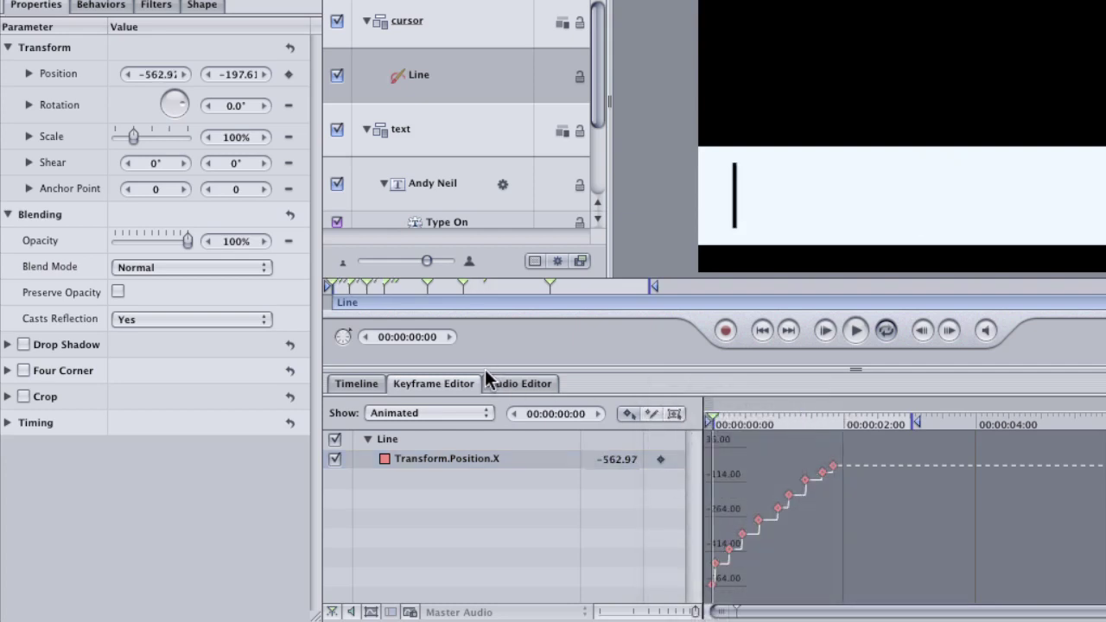
pyautogui.press('F6')
pyautogui.moveTo(332, 534); pyautogui.dragTo(501, 555)
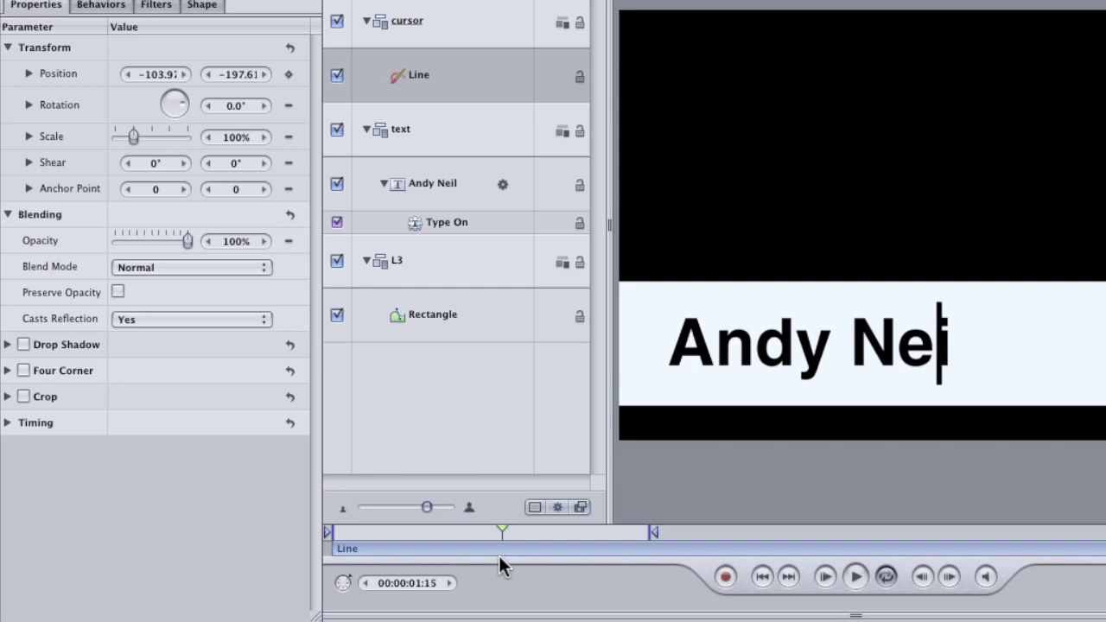
# Step: Show the Line's keyframe diamonds in the zoomed-in layer tracks of the Timeline
pyautogui.press('super+8')
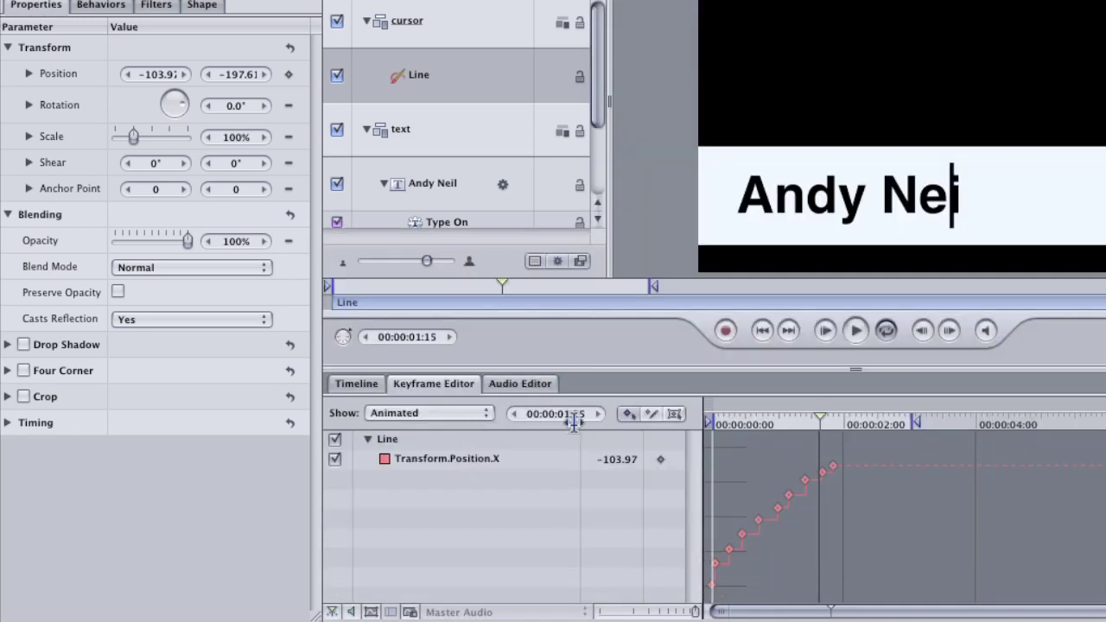
pyautogui.moveTo(695, 612); pyautogui.dragTo(634, 611)
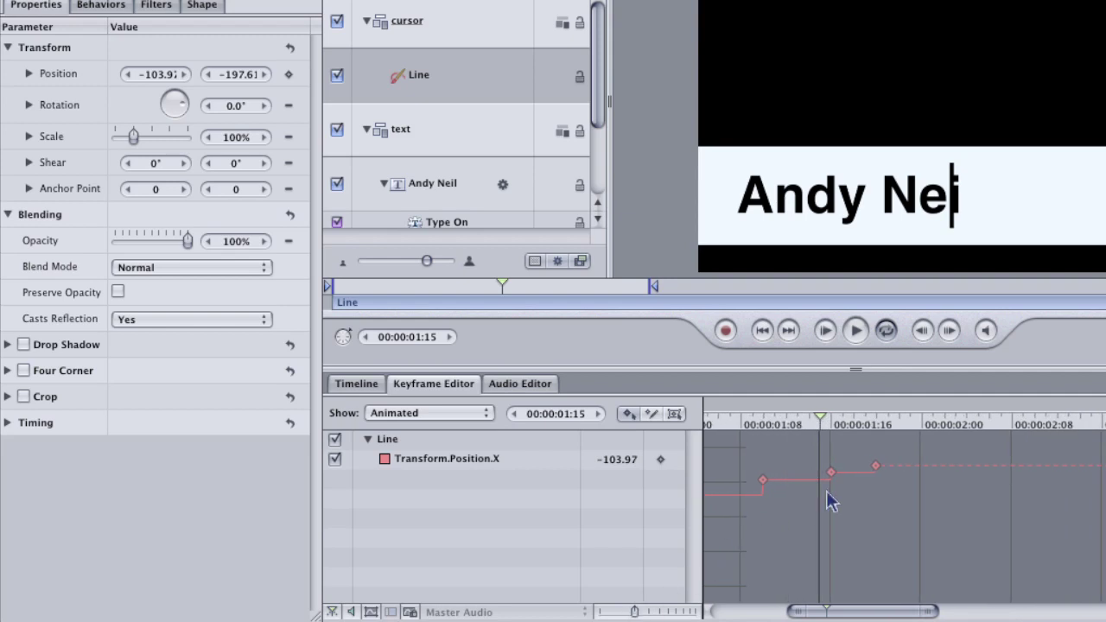
pyautogui.click(373, 383)
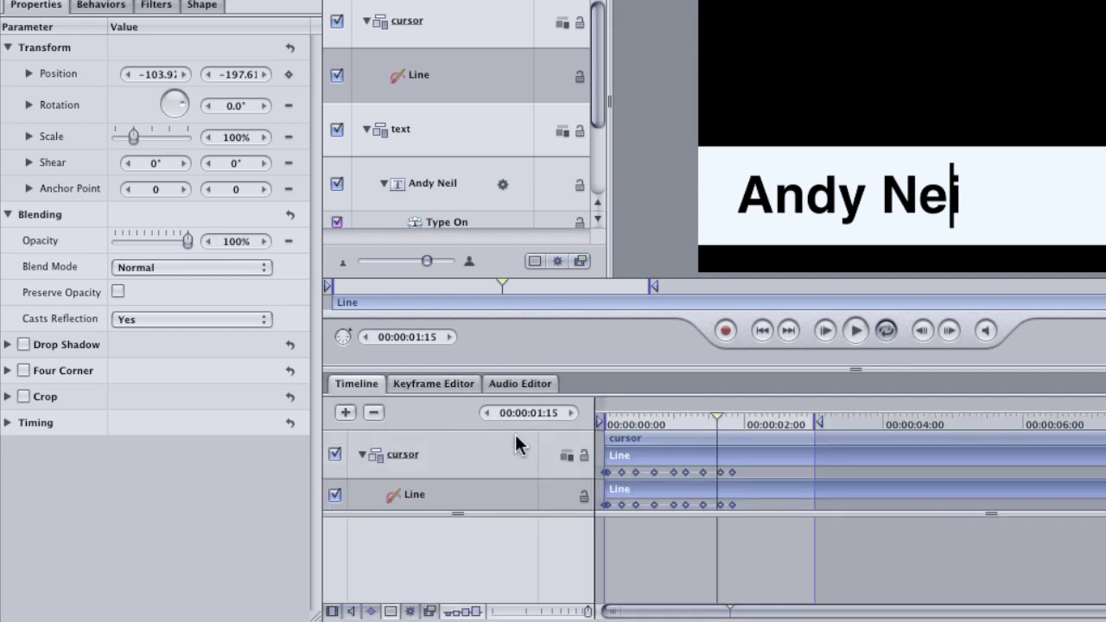
pyautogui.moveTo(589, 612); pyautogui.dragTo(532, 612)
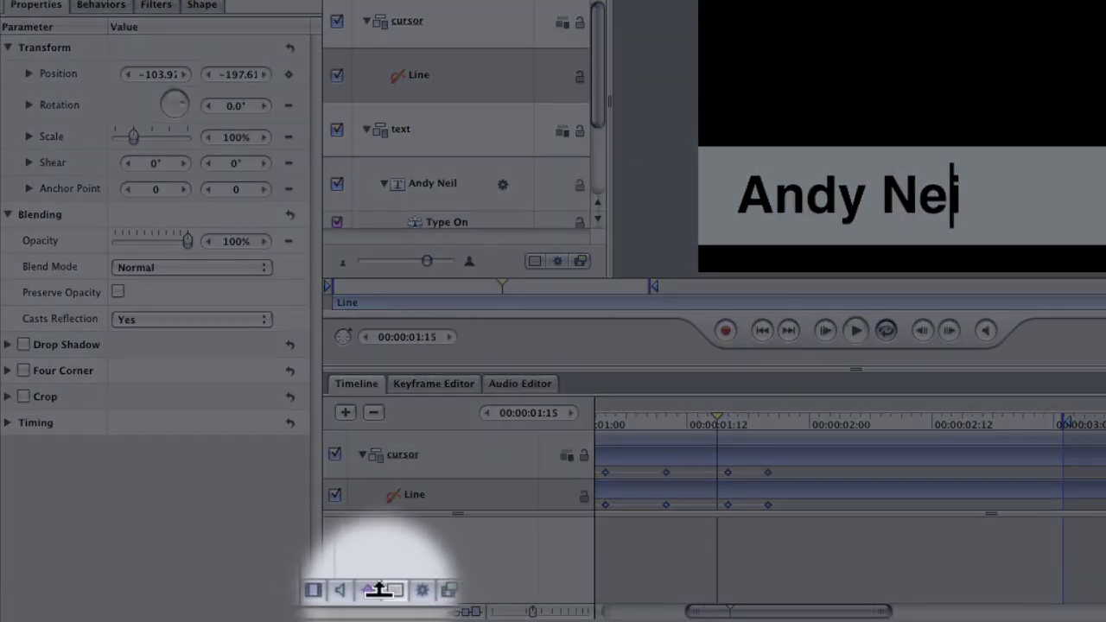
pyautogui.click(371, 611)
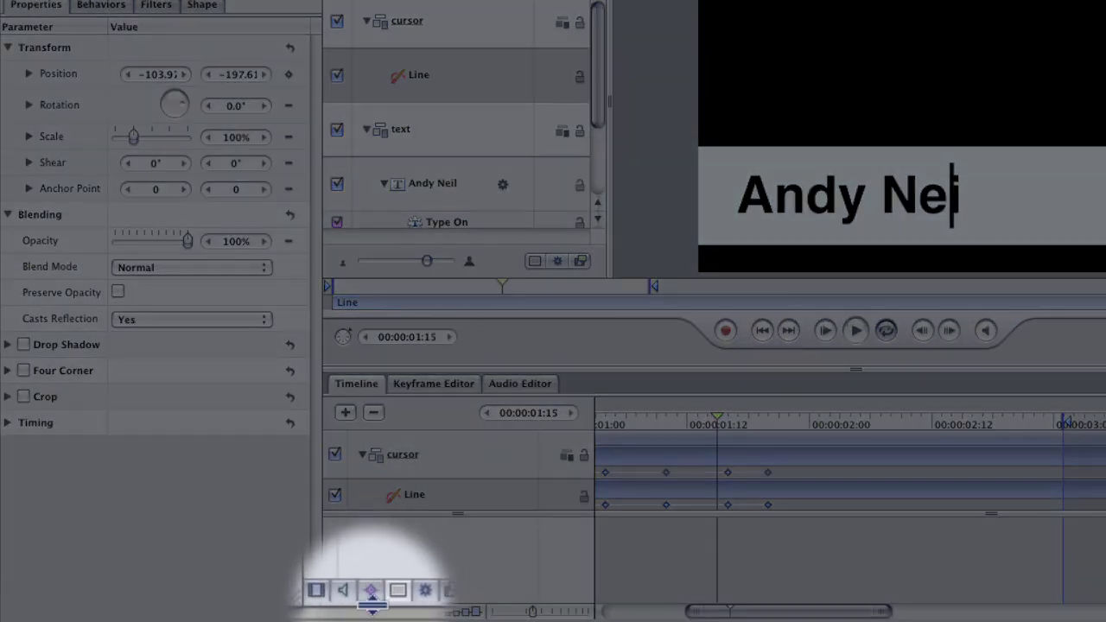
pyautogui.click(371, 611)
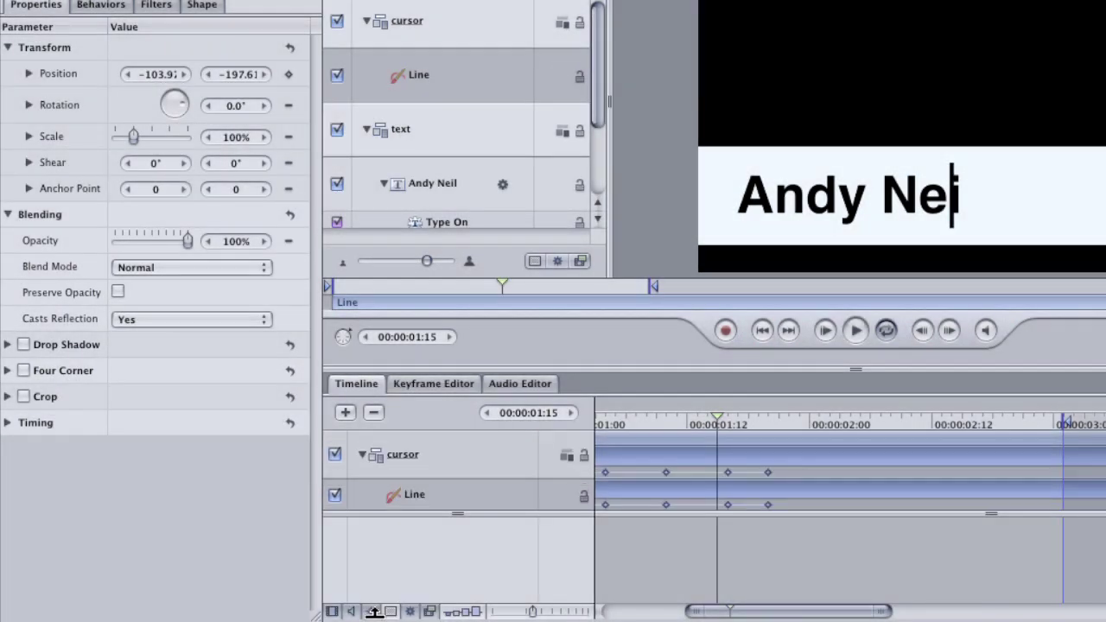
# Step: Retime two Line position keyframes to 01:15 and 01:09 to match the i and e appearing
pyautogui.click(728, 474)
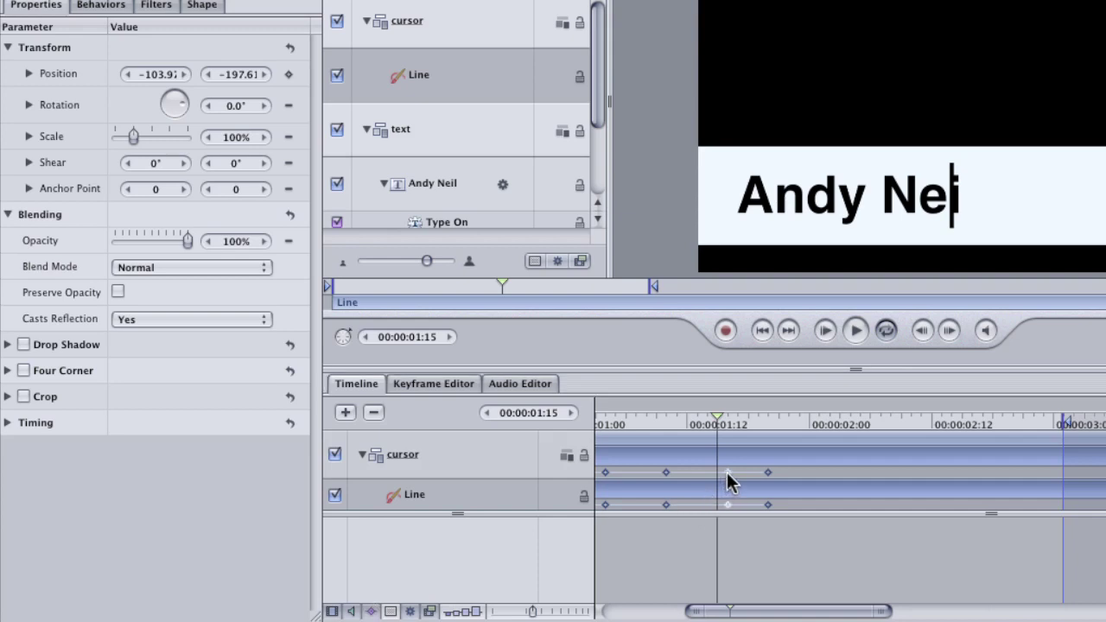
pyautogui.moveTo(723, 474); pyautogui.dragTo(718, 473)
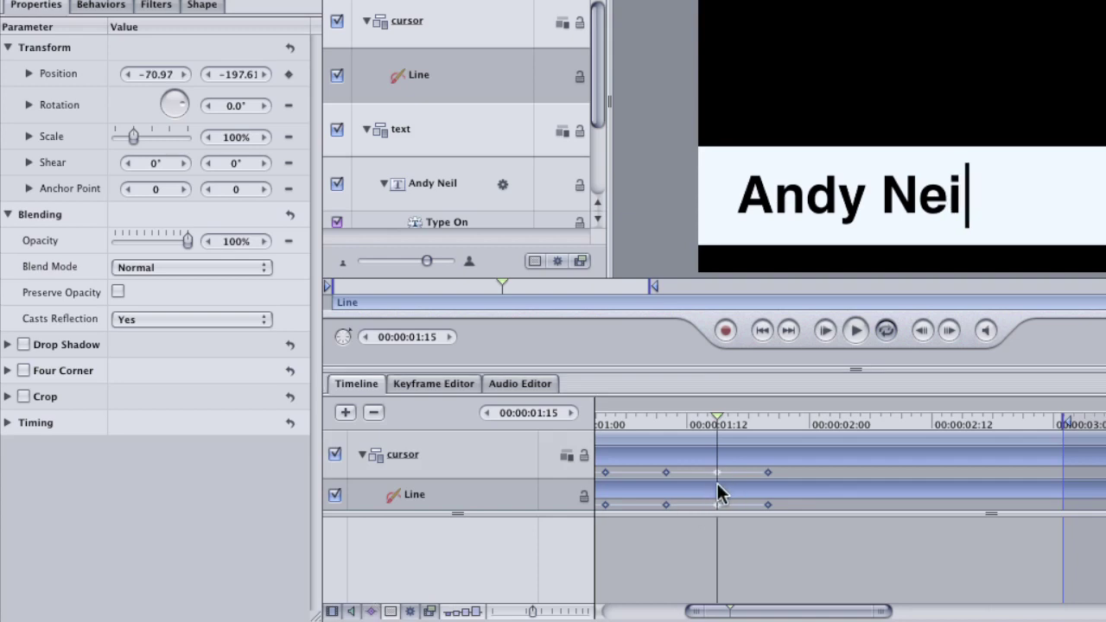
pyautogui.moveTo(704, 416); pyautogui.dragTo(654, 423)
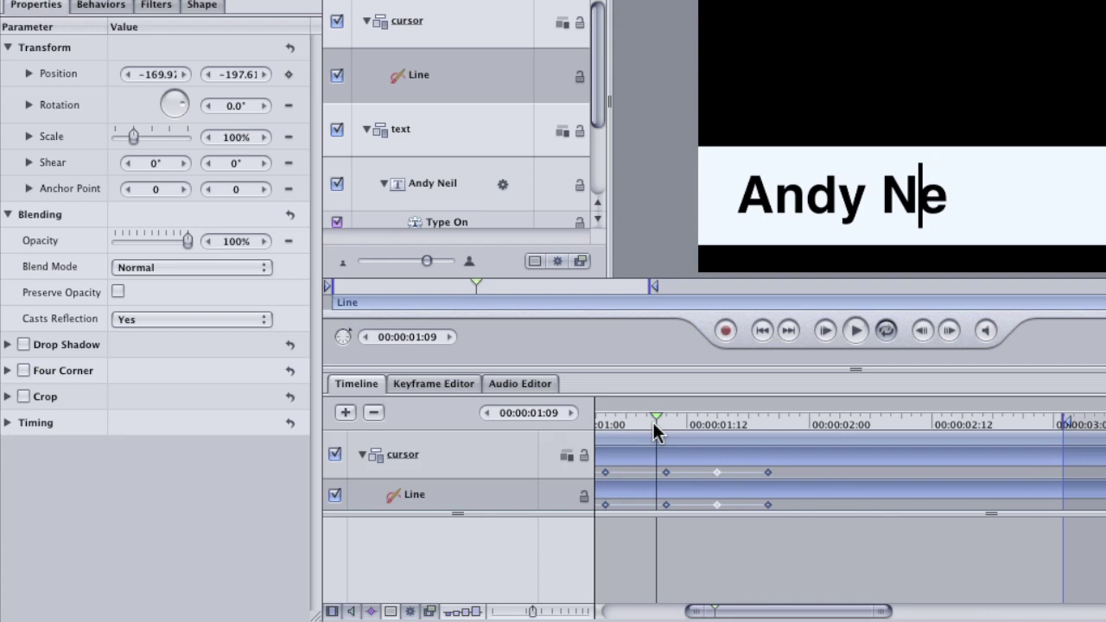
pyautogui.moveTo(664, 472); pyautogui.dragTo(657, 472)
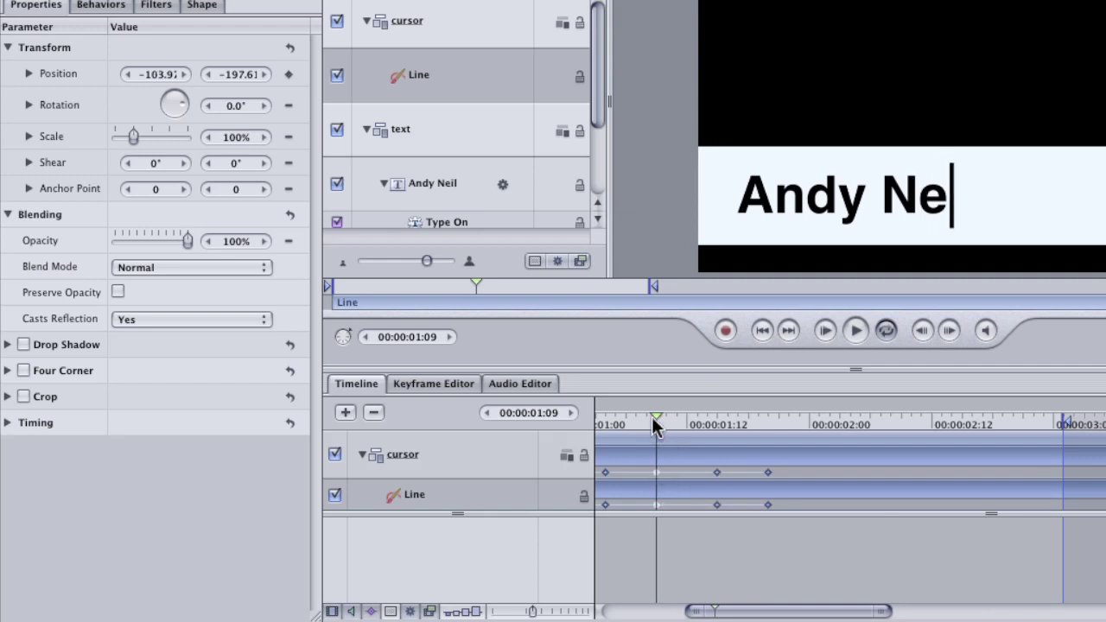
pyautogui.moveTo(652, 416); pyautogui.dragTo(717, 427)
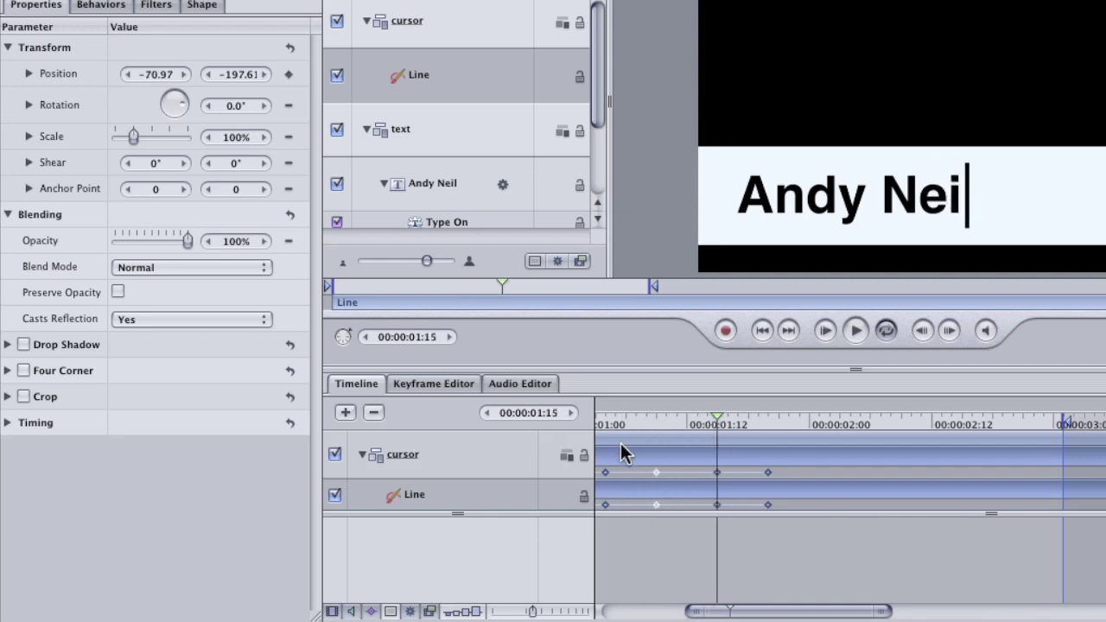
pyautogui.press('F6')
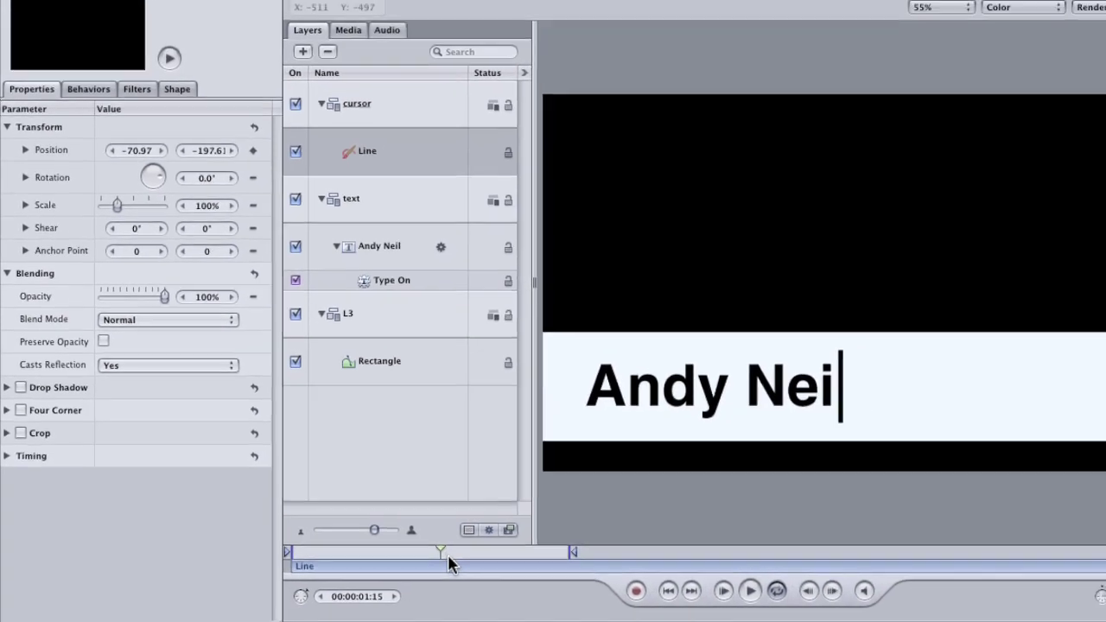
pyautogui.press('space')
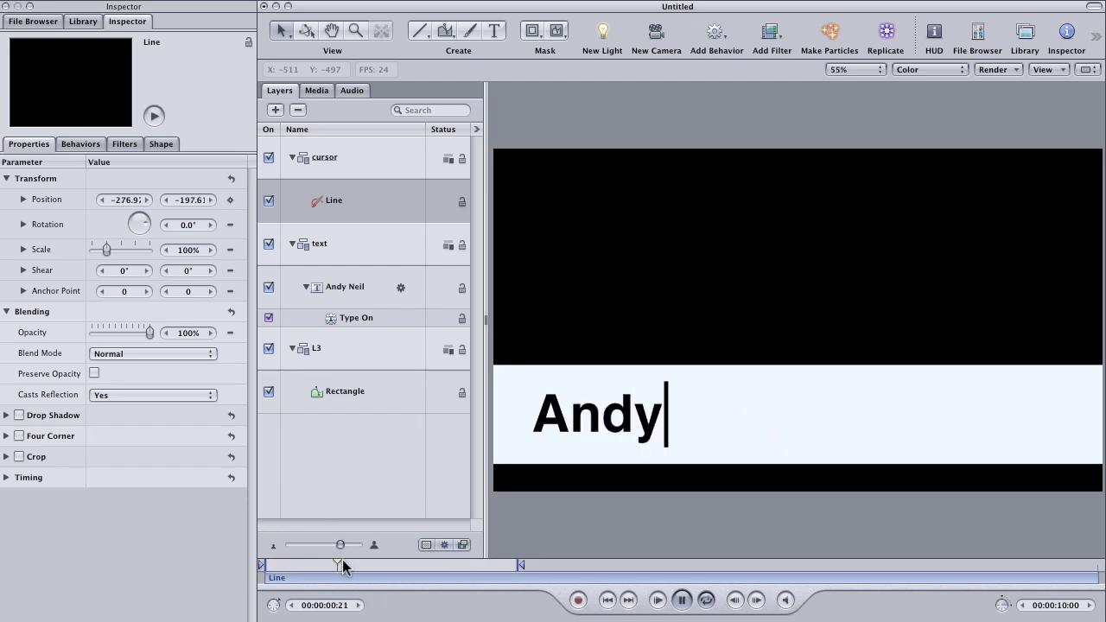
pyautogui.moveTo(341, 567); pyautogui.dragTo(261, 567)
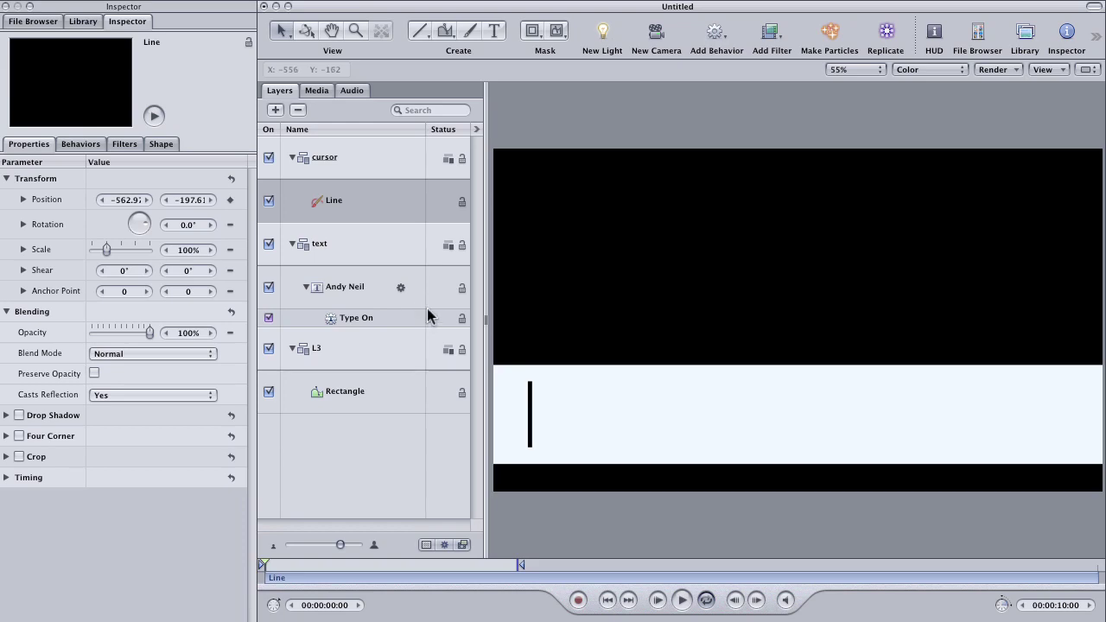
# Step: Delay the text group to start at 00:00:01:14, leaving the cursor alone beforehand
pyautogui.click(350, 255)
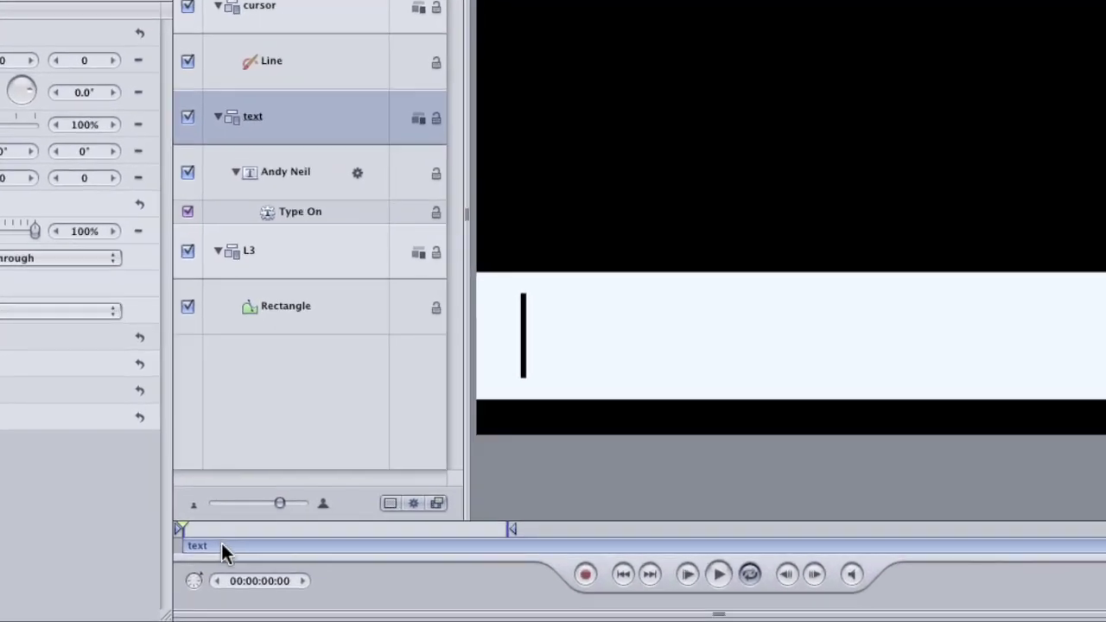
pyautogui.moveTo(239, 550); pyautogui.dragTo(436, 557)
pyautogui.moveTo(210, 525); pyautogui.dragTo(273, 509)
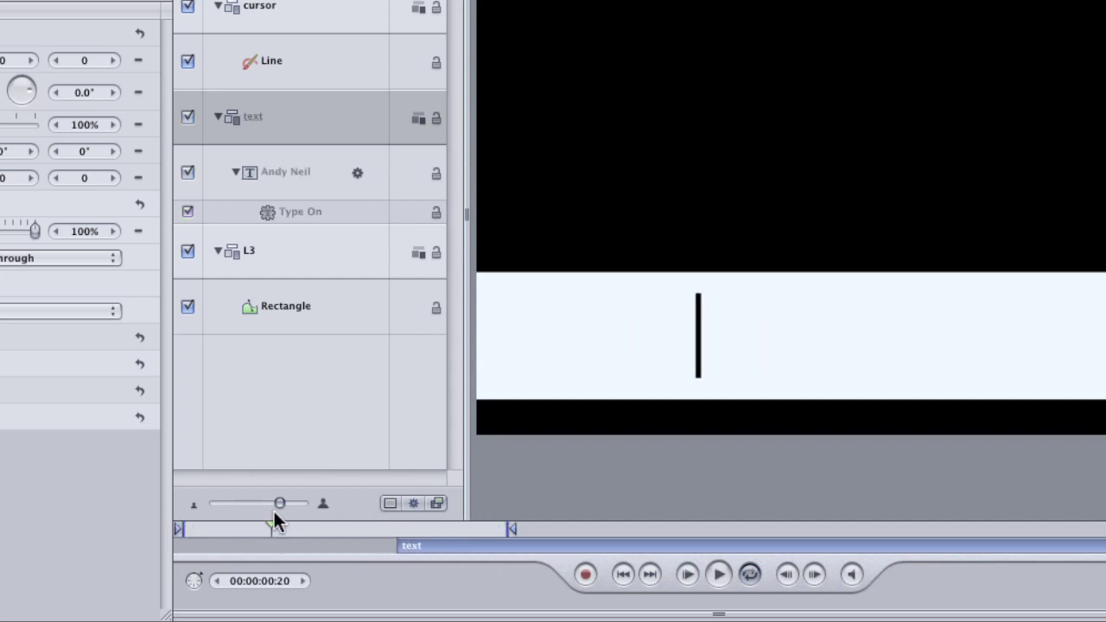
# Step: Move the Line layer's start to the text's In point at 2 seconds
pyautogui.hotkey('shift', 'i')
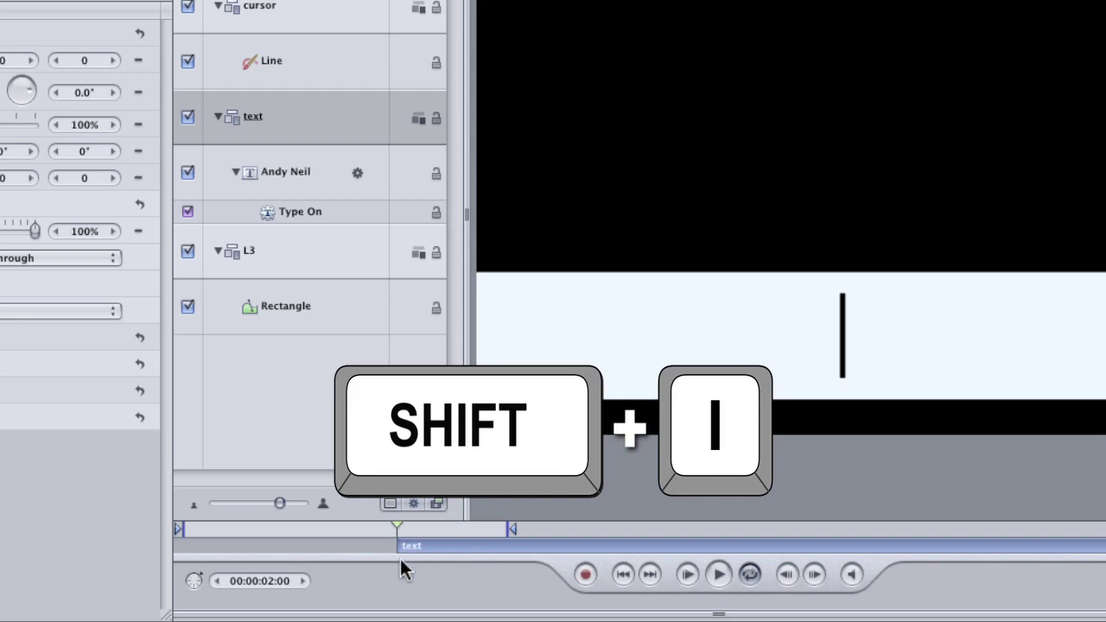
pyautogui.click(312, 54)
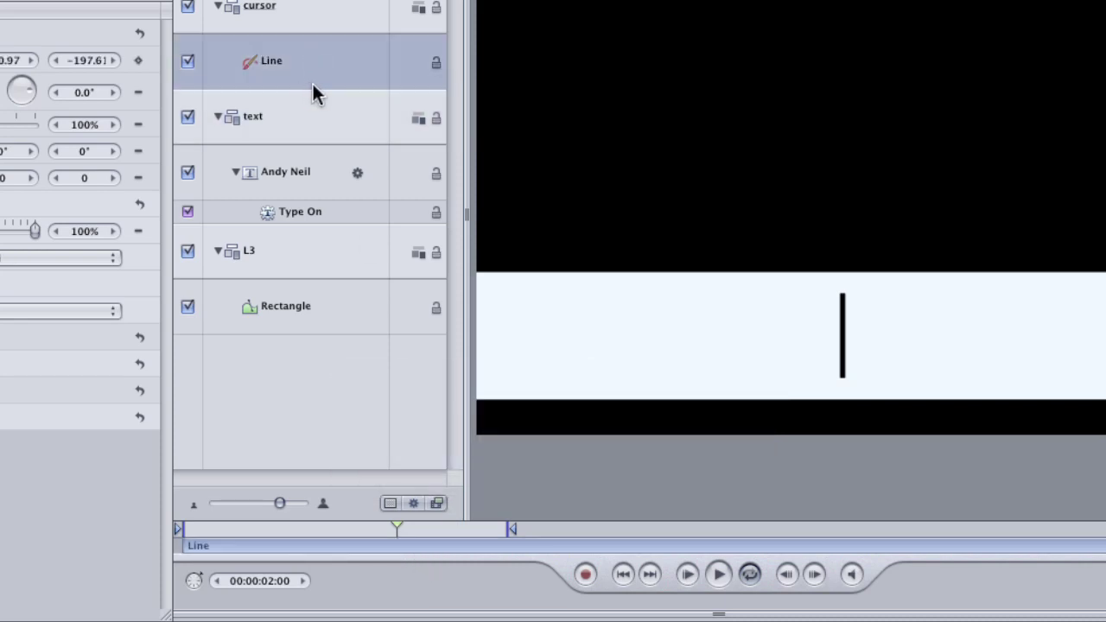
pyautogui.hotkey('shift', '[')
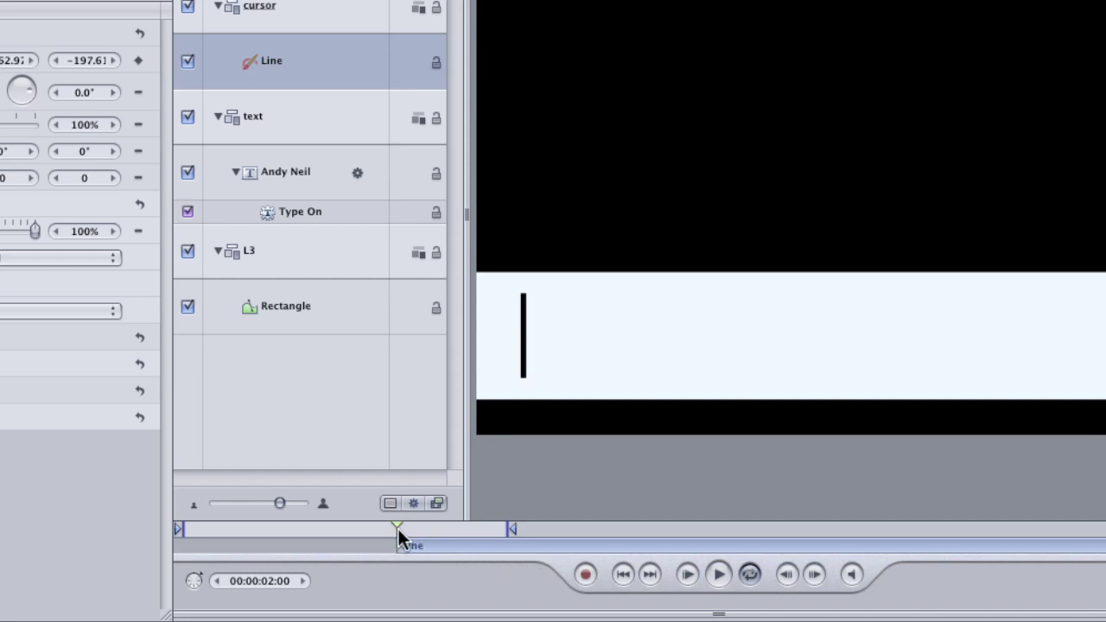
pyautogui.moveTo(397, 530)
pyautogui.mouseDown()
pyautogui.moveTo(661, 542)
pyautogui.moveTo(386, 528)
pyautogui.moveTo(401, 529)
pyautogui.mouseUp()
# Step: Lengthen the play range to cover the whole typing animation and scrub through it
pyautogui.moveTo(516, 529)
pyautogui.mouseDown()
pyautogui.moveTo(749, 529)
pyautogui.moveTo(702, 529)
pyautogui.mouseUp()
pyautogui.moveTo(401, 528); pyautogui.dragTo(182, 527)
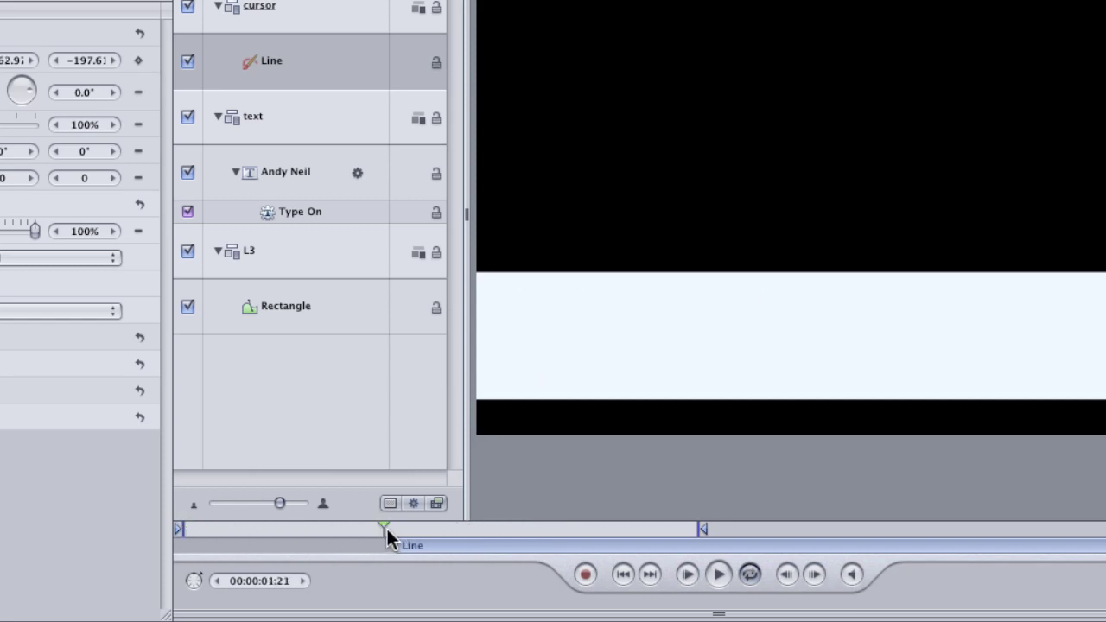
pyautogui.moveTo(388, 532); pyautogui.dragTo(281, 529)
# Step: Move the Line layer's start back to frame 0 and play through the name typing on
pyautogui.moveTo(183, 533); pyautogui.dragTo(179, 534)
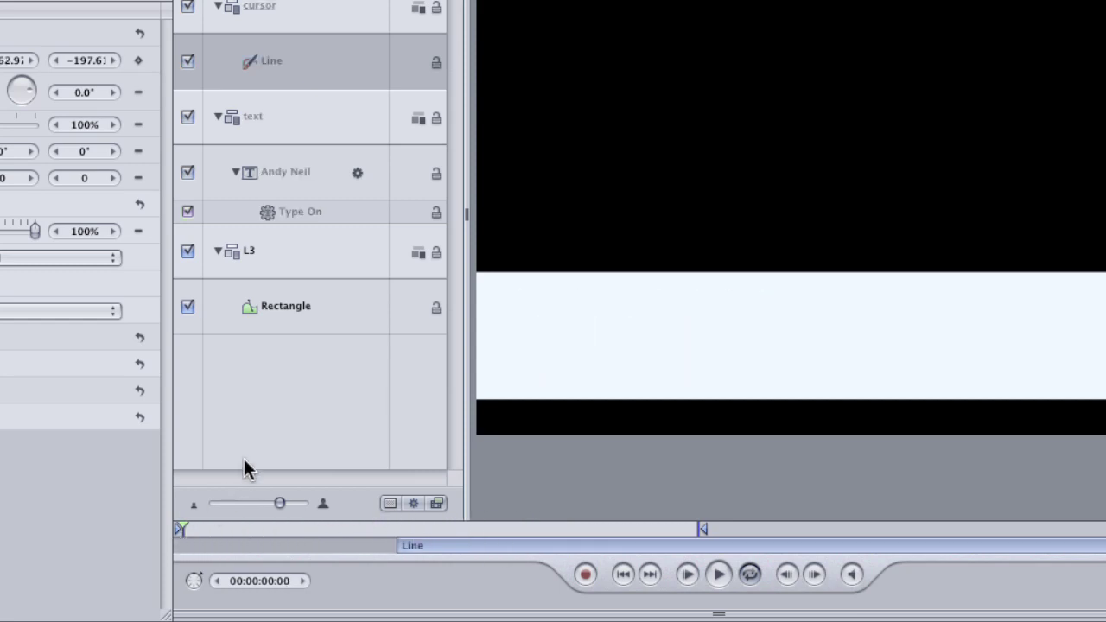
pyautogui.press('i')
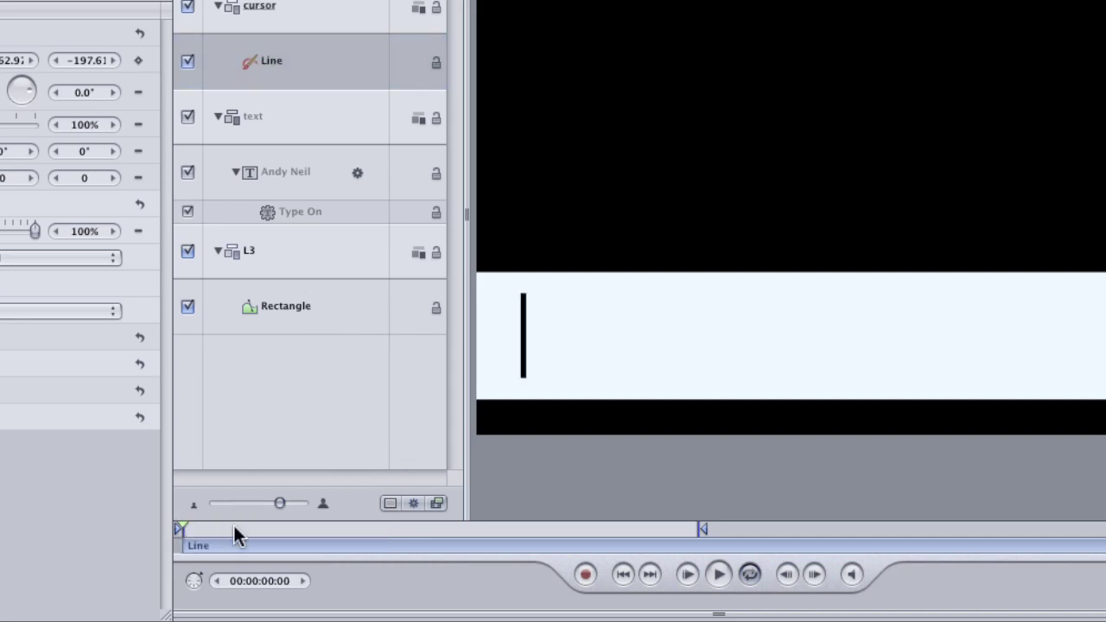
pyautogui.press('space')
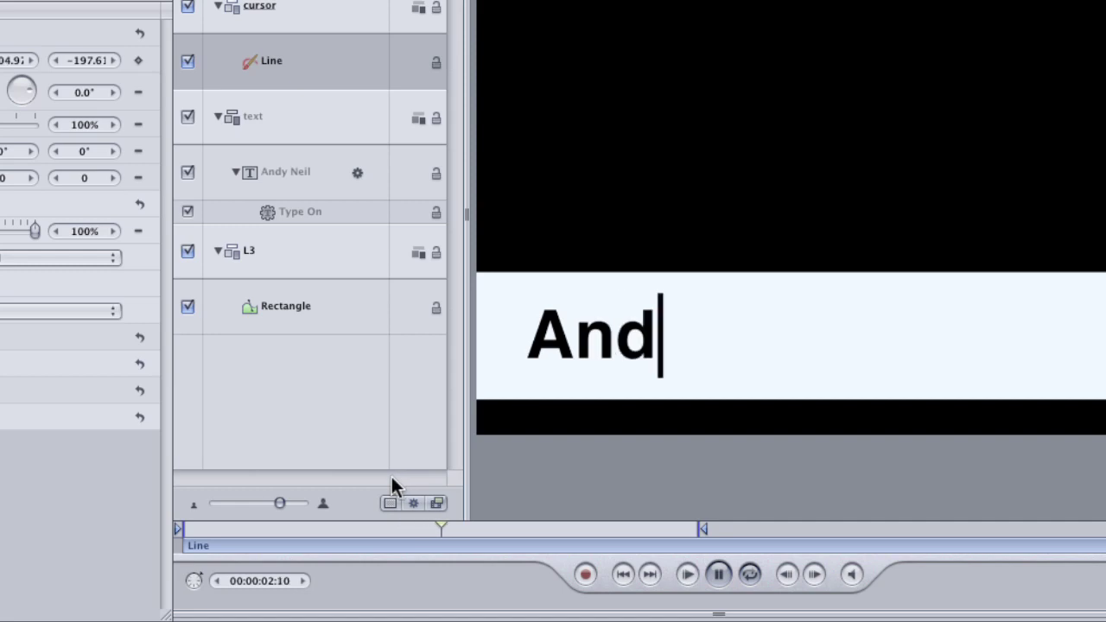
pyautogui.press('space')
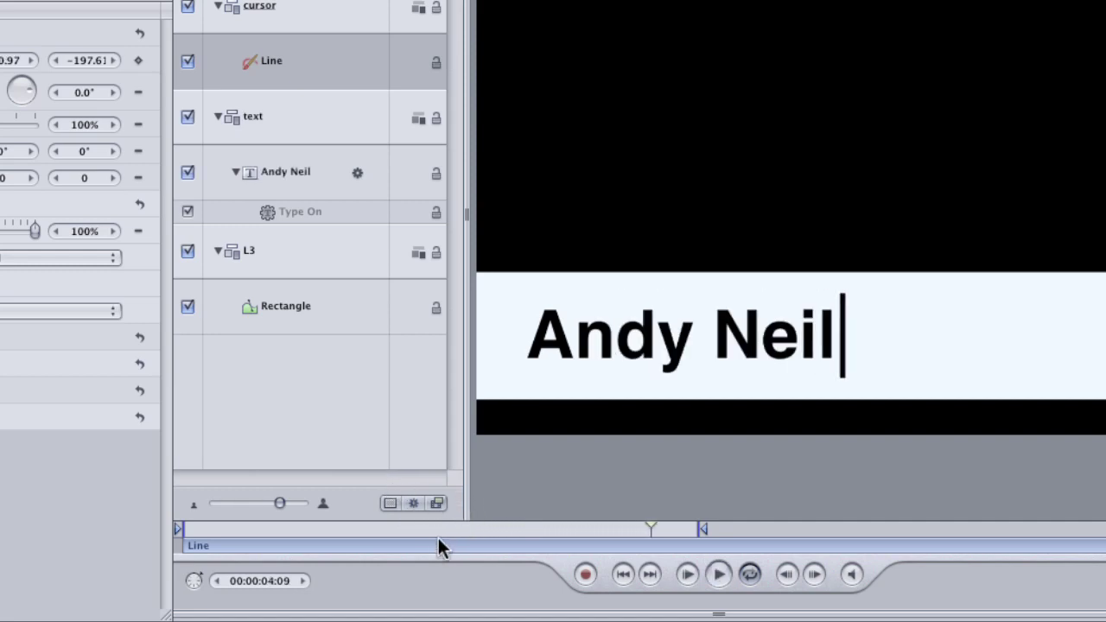
pyautogui.press('Home')
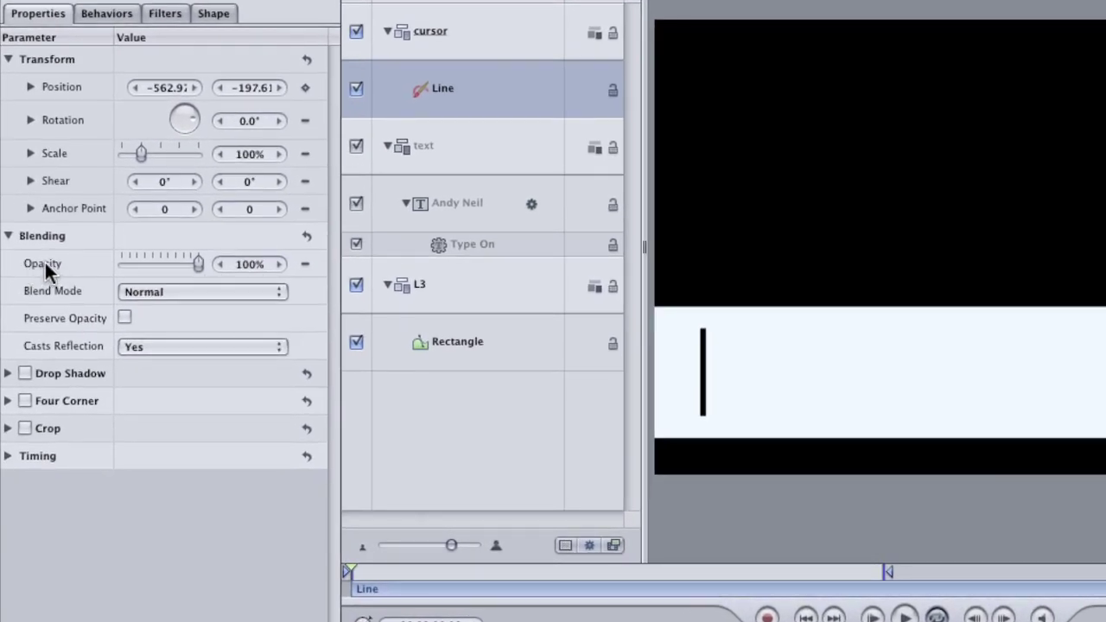
# Step: Add an Oscillate behavior to the Line's Opacity with a Square wave shape
pyautogui.rightClick(45, 260)
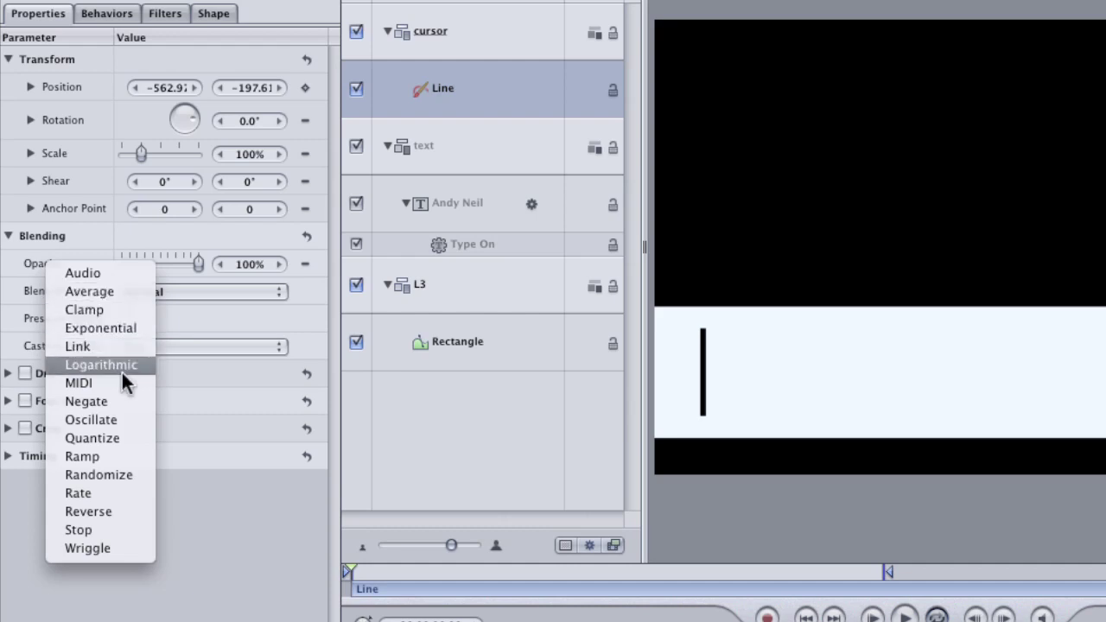
pyautogui.click(123, 420)
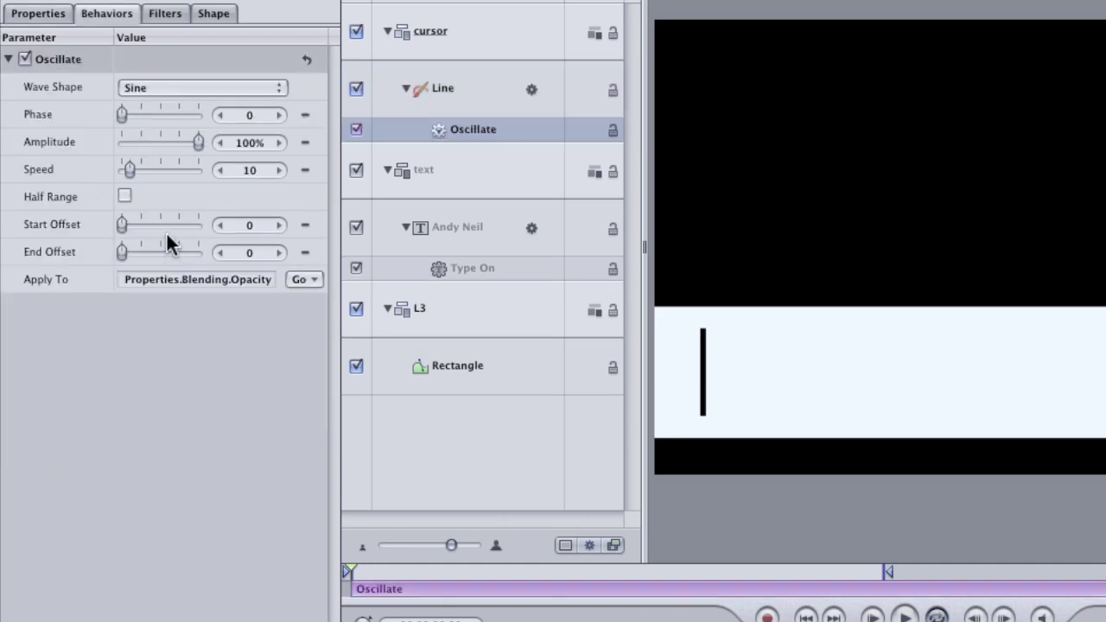
pyautogui.click(188, 91)
pyautogui.click(215, 109)
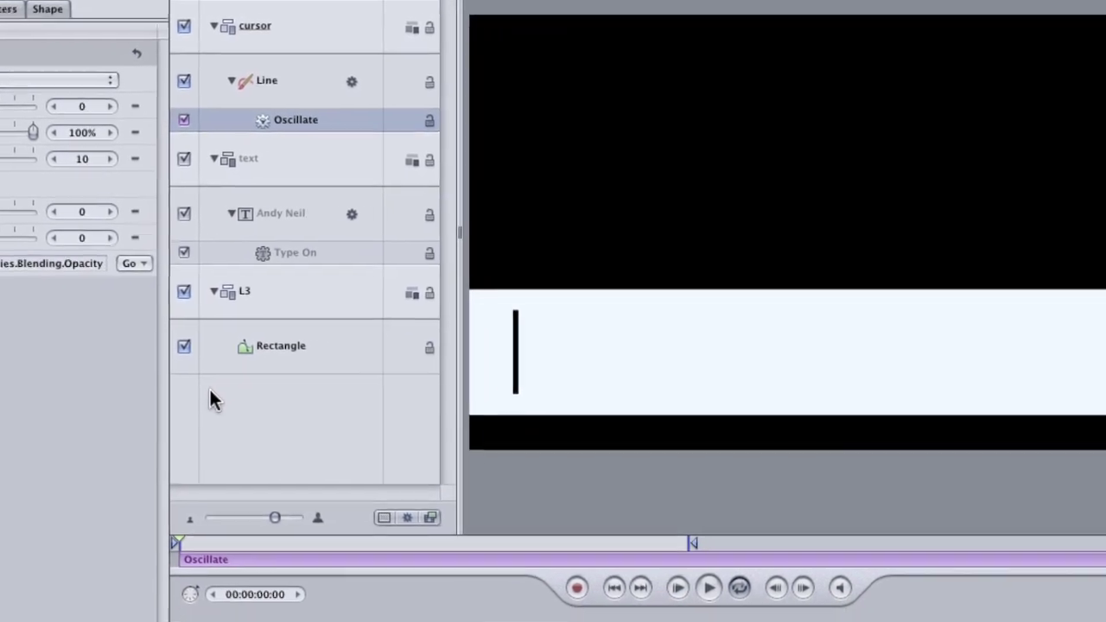
# Step: View the square opacity wave over eight seconds and raise Oscillate Speed to 78
pyautogui.press('super+8')
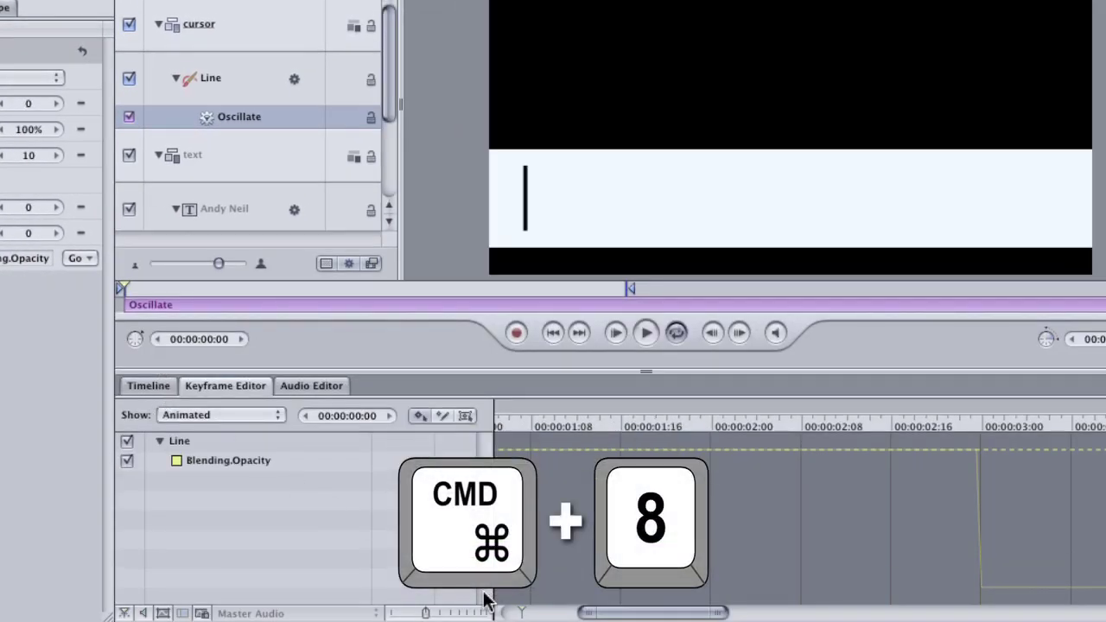
pyautogui.moveTo(442, 612); pyautogui.dragTo(489, 614)
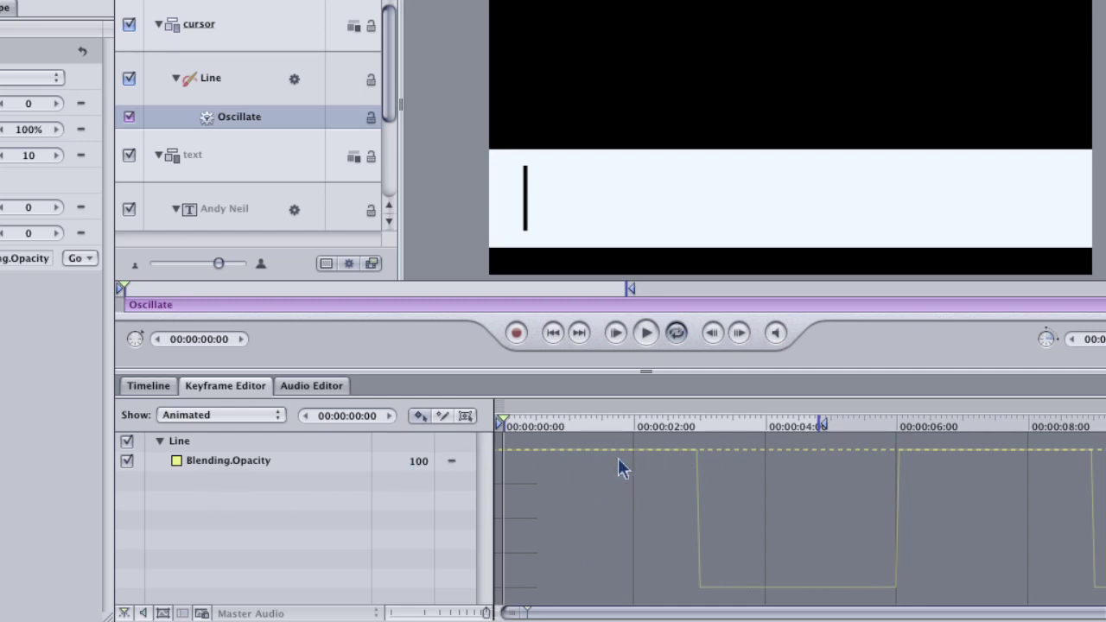
pyautogui.moveTo(539, 425); pyautogui.dragTo(621, 425)
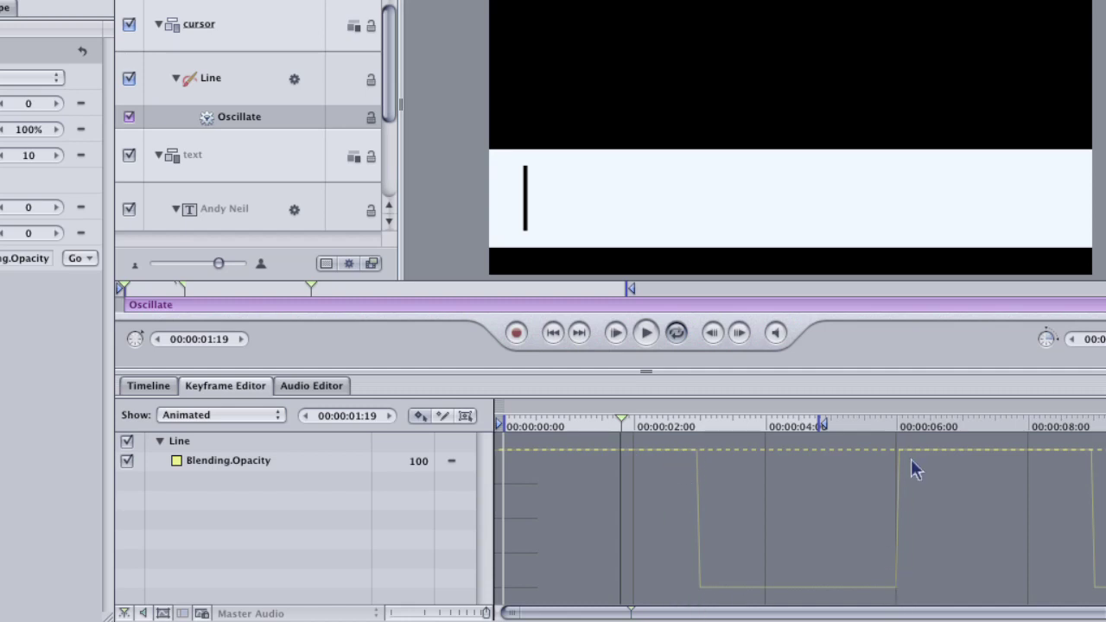
pyautogui.moveTo(624, 445); pyautogui.dragTo(490, 416)
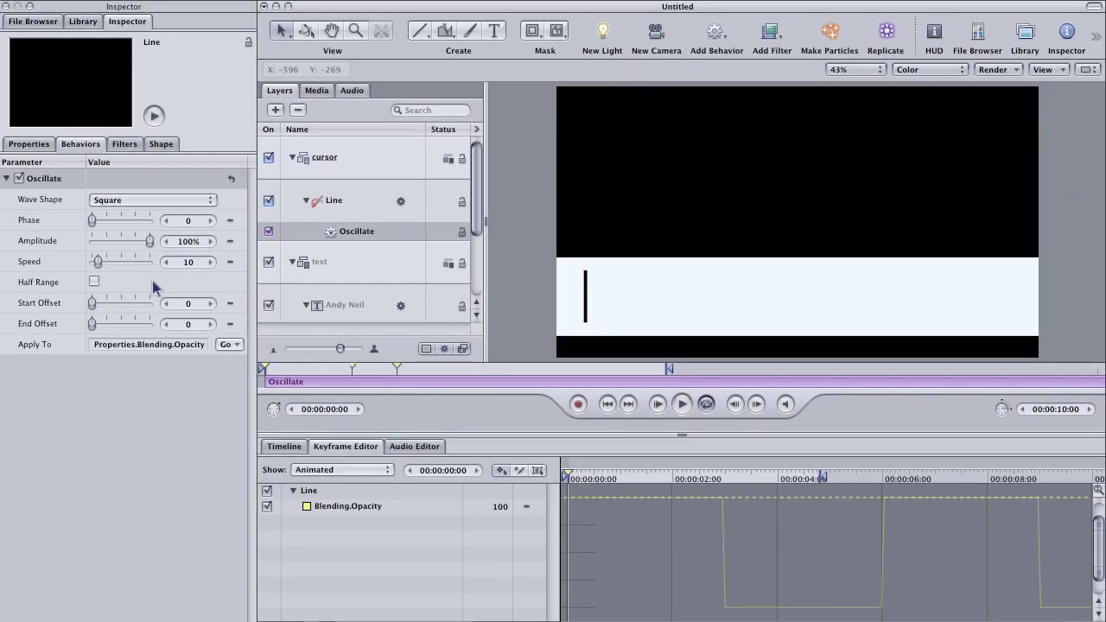
pyautogui.moveTo(98, 266); pyautogui.dragTo(139, 270)
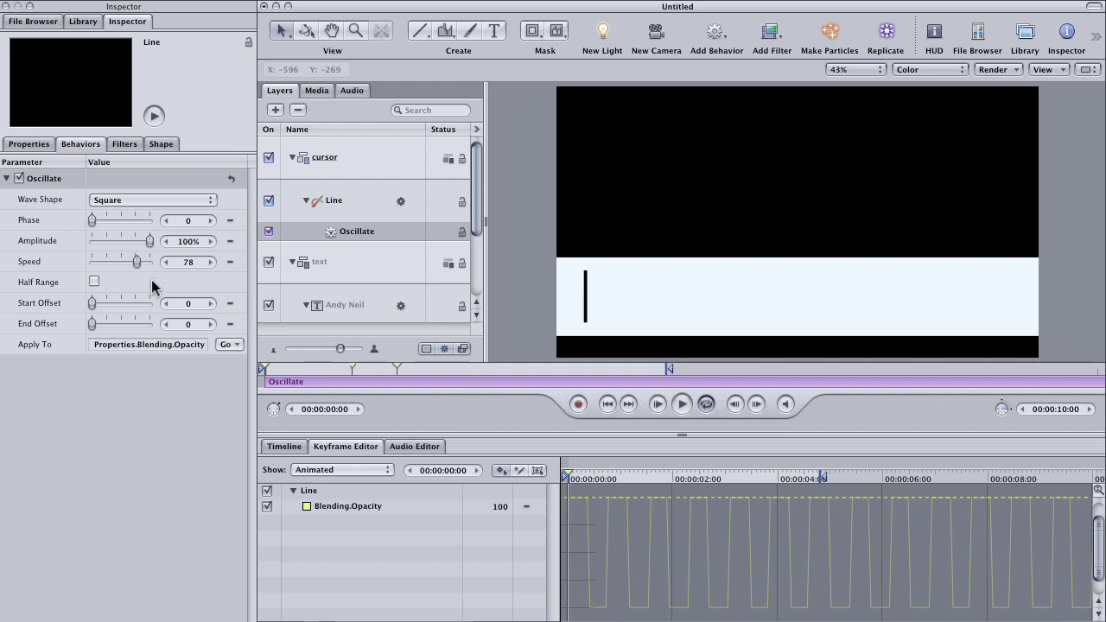
pyautogui.press('space')
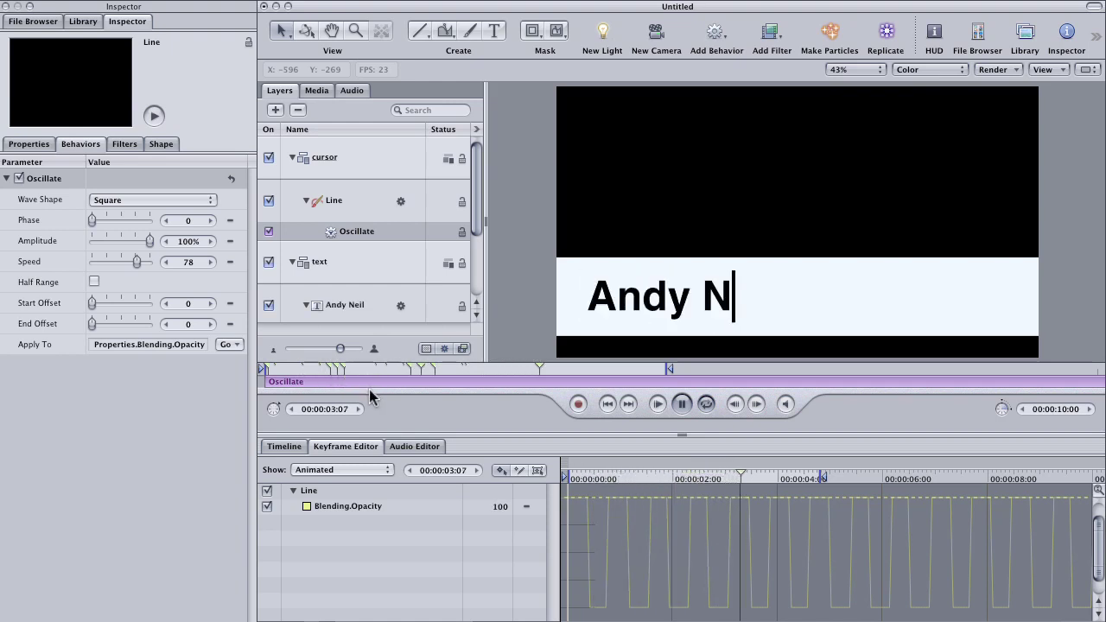
# Step: Trim the Oscillate blink to end at 00:00:01:23, just before the text types on
pyautogui.press('F6')
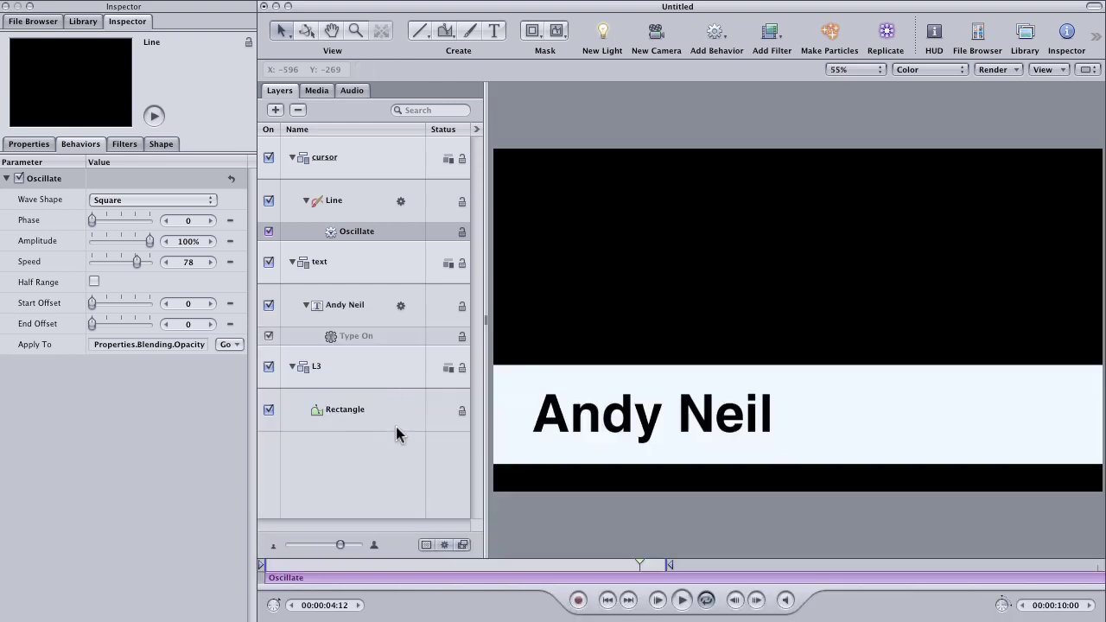
pyautogui.moveTo(590, 563); pyautogui.dragTo(409, 552)
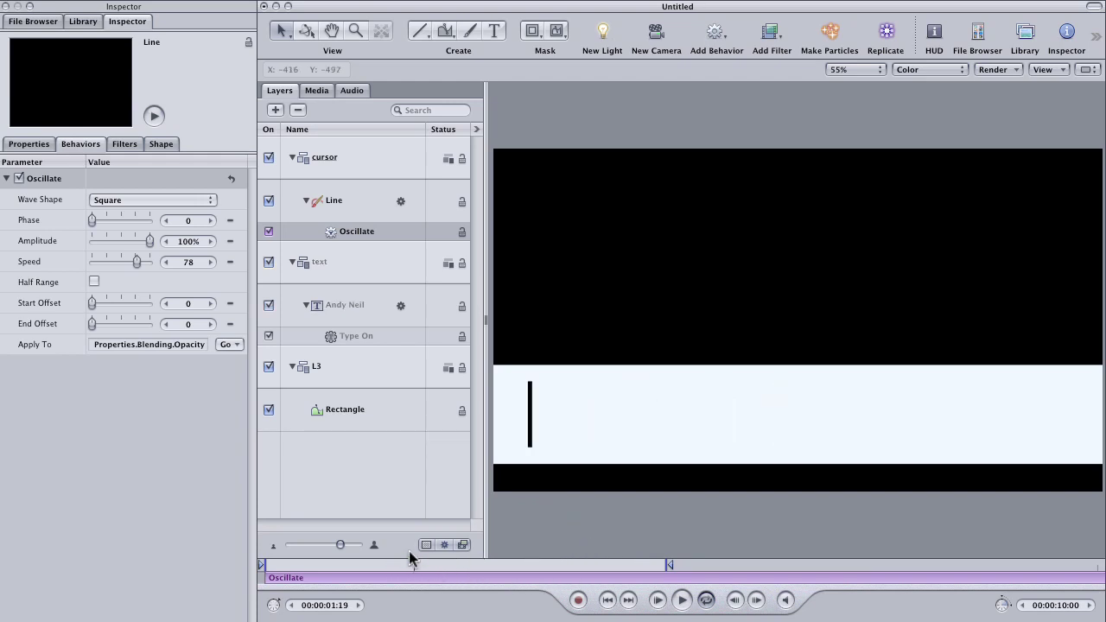
pyautogui.press('space')
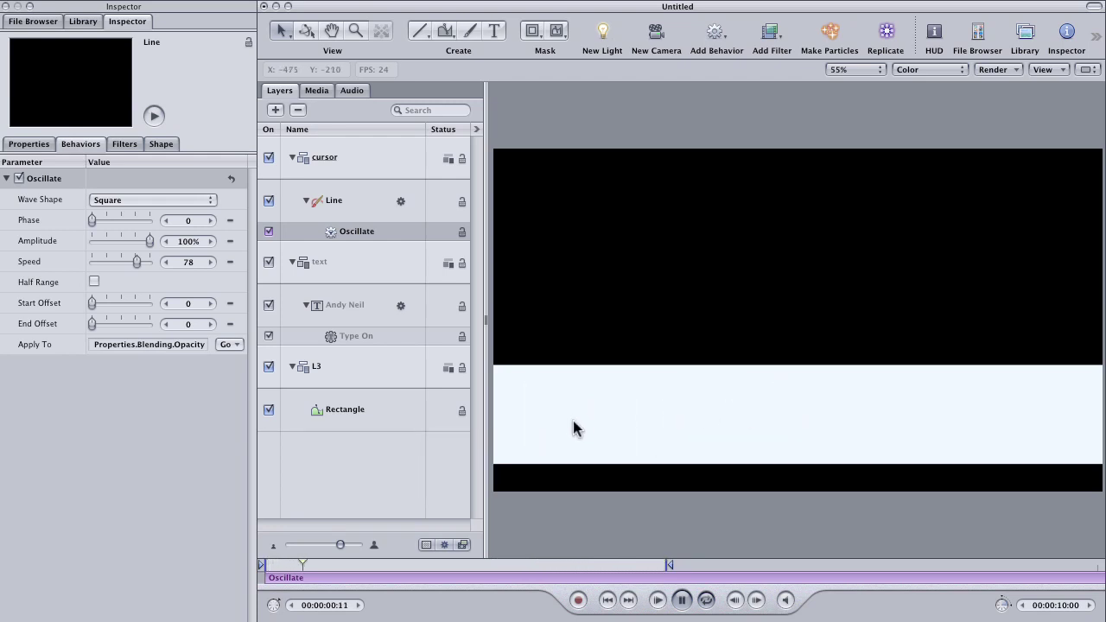
pyautogui.press('space')
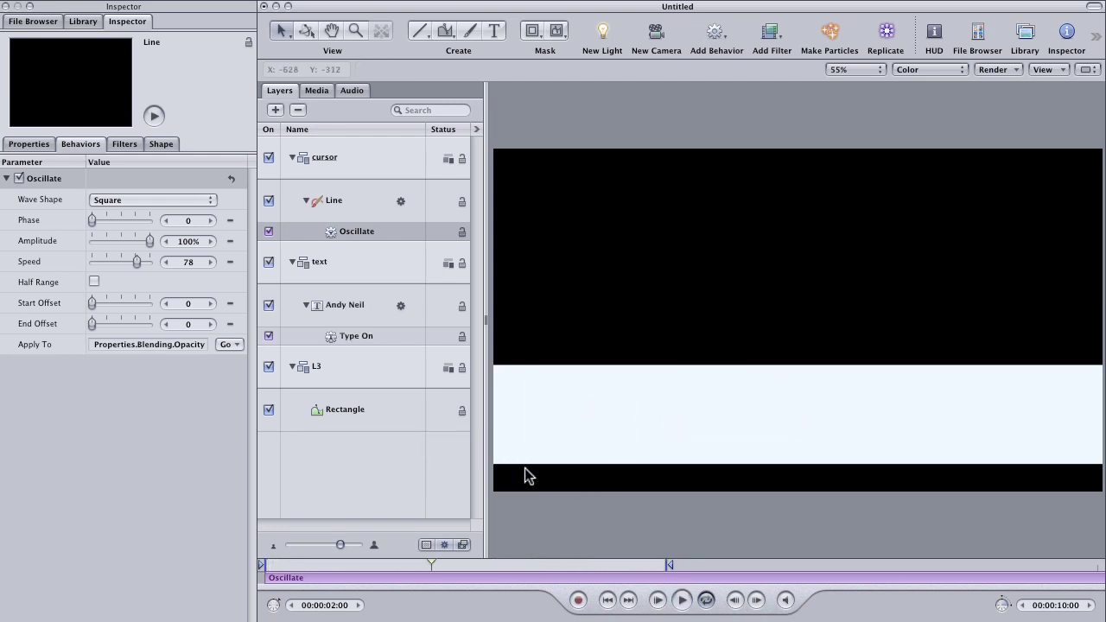
pyautogui.moveTo(431, 566)
pyautogui.mouseDown()
pyautogui.moveTo(657, 580)
pyautogui.moveTo(424, 574)
pyautogui.moveTo(585, 571)
pyautogui.moveTo(422, 565)
pyautogui.moveTo(428, 574)
pyautogui.mouseUp()
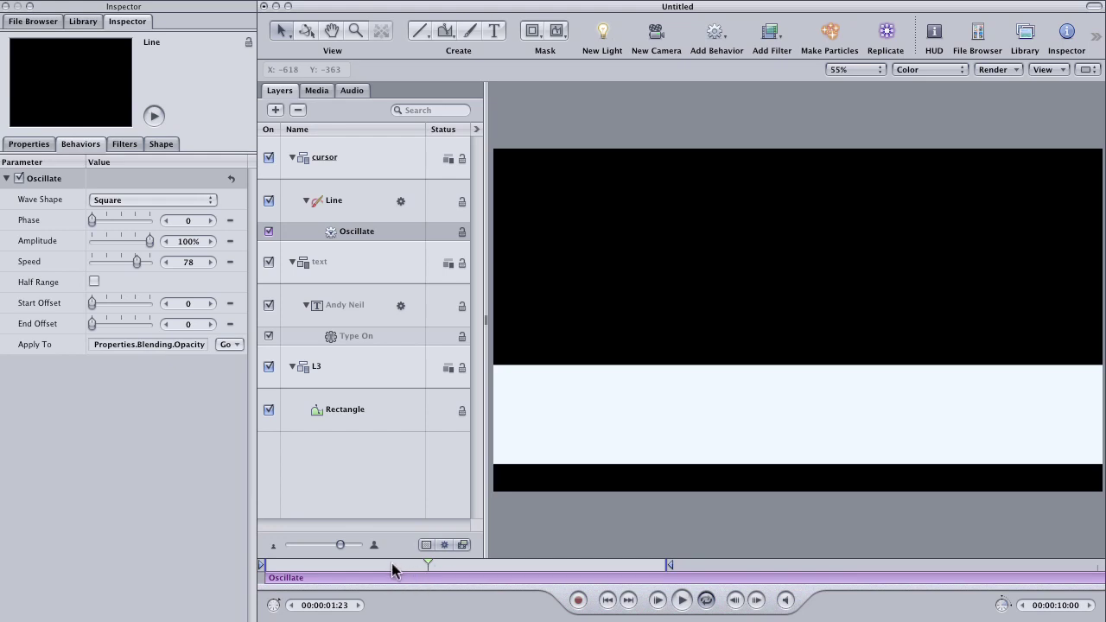
pyautogui.press('o')
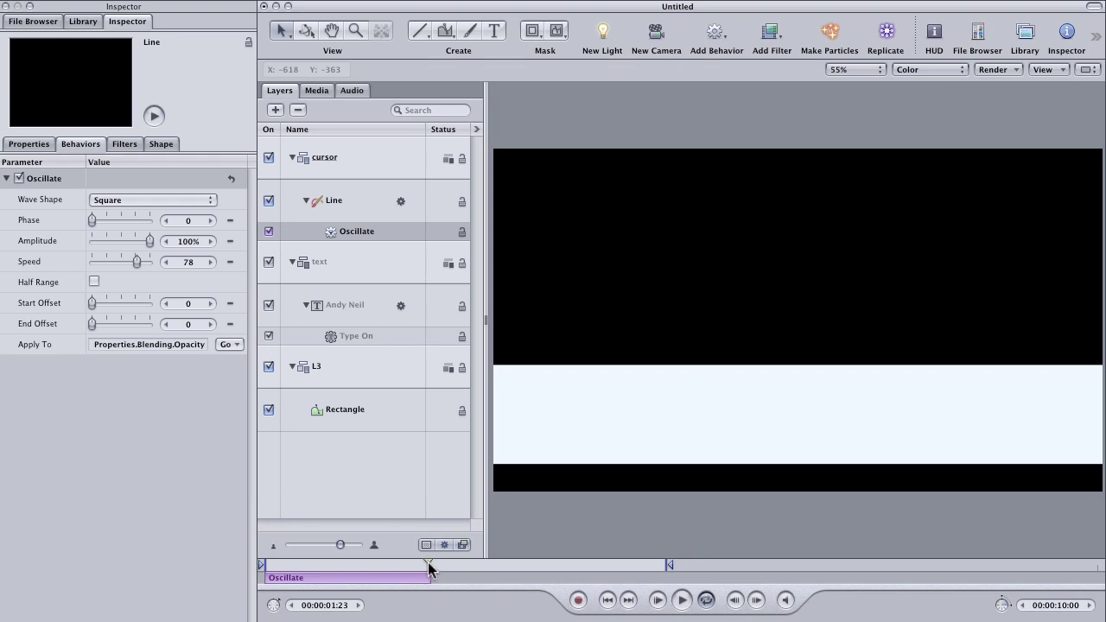
pyautogui.moveTo(428, 569); pyautogui.dragTo(585, 571)
# Step: Duplicate the Oscillate behavior and start the copy at 00:00:03:20, after the typing ends
pyautogui.click(328, 230)
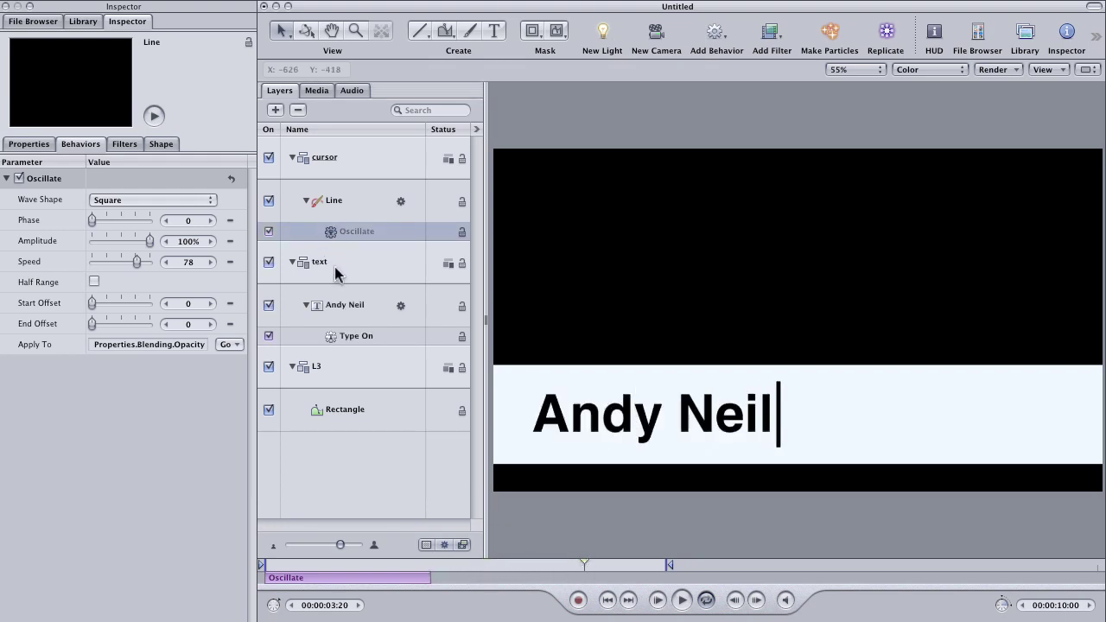
pyautogui.press('super+d')
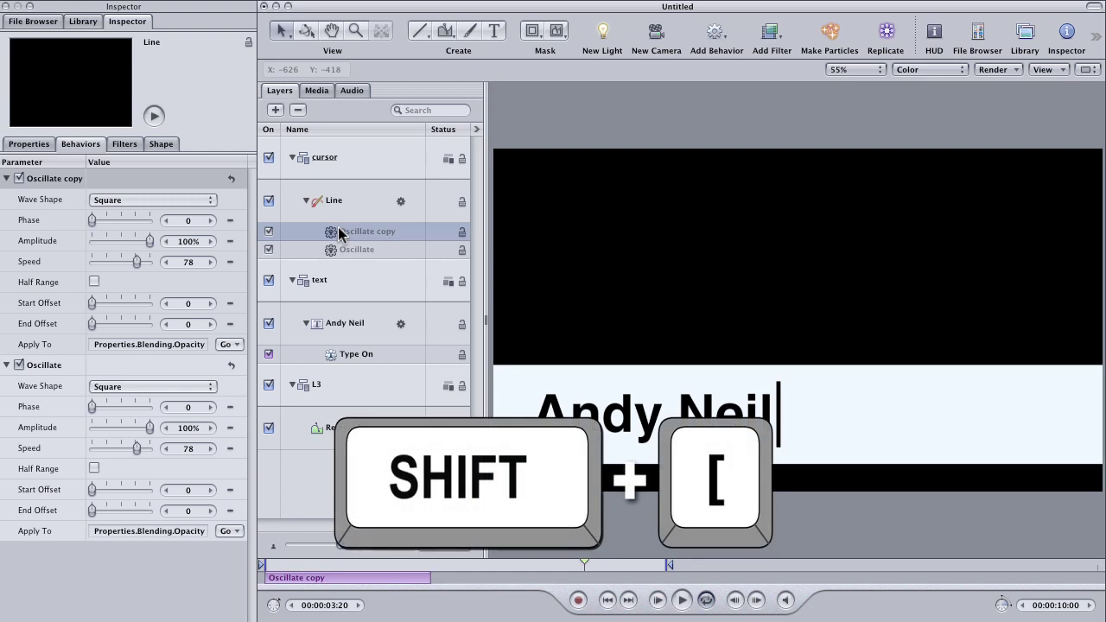
pyautogui.hotkey('shift', '[')
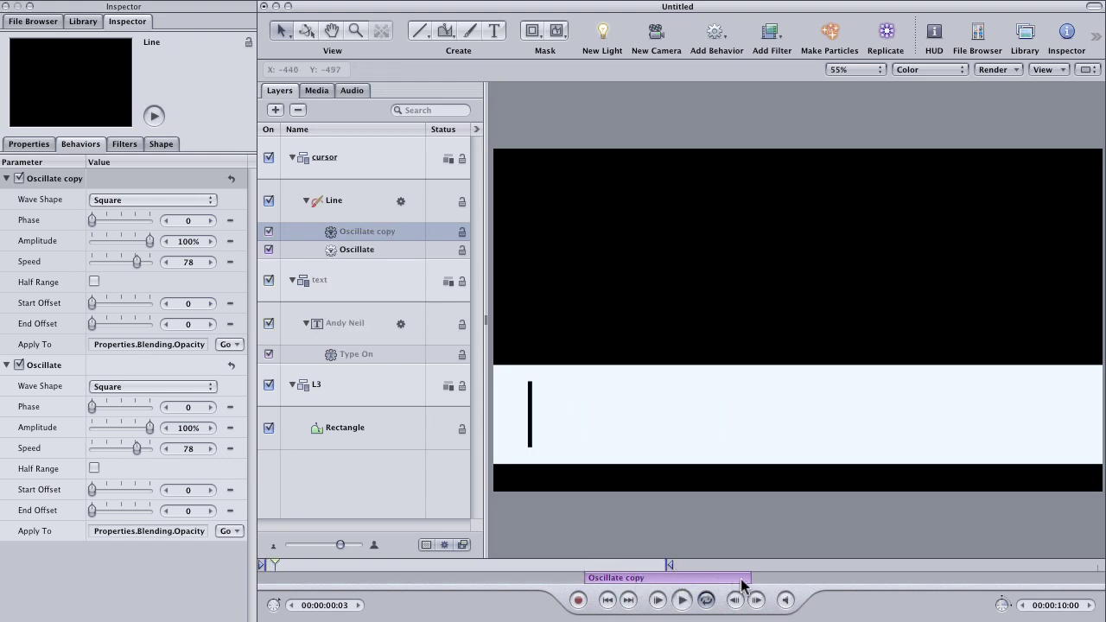
# Step: Extend the Oscillate copy to 00:00:10:02, widen the play range, and play it back
pyautogui.moveTo(745, 577); pyautogui.dragTo(1102, 577)
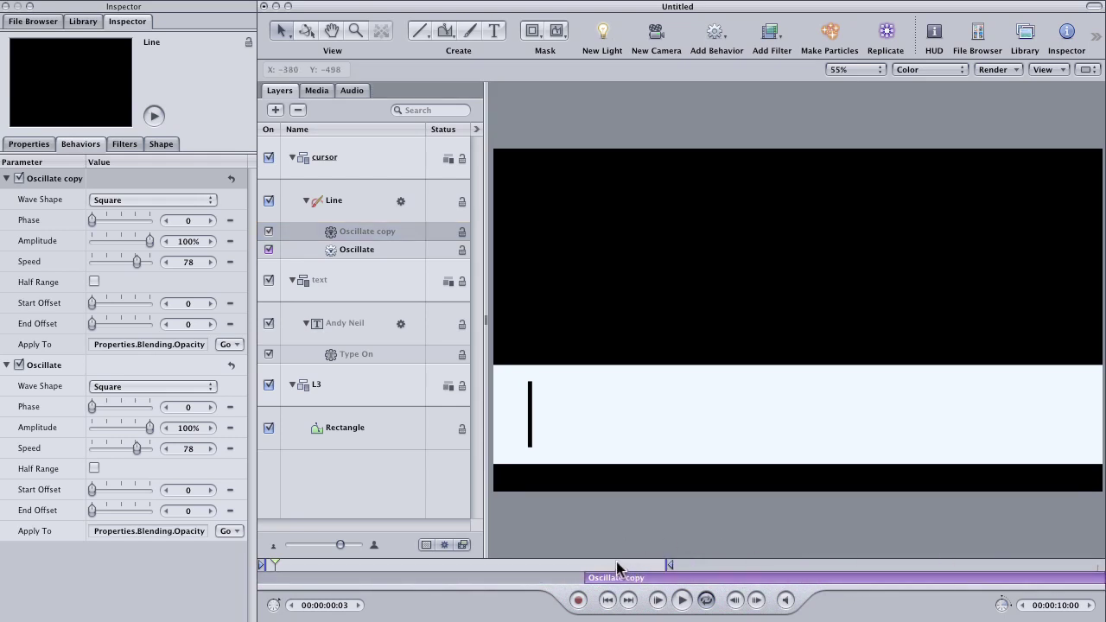
pyautogui.moveTo(681, 569); pyautogui.dragTo(795, 566)
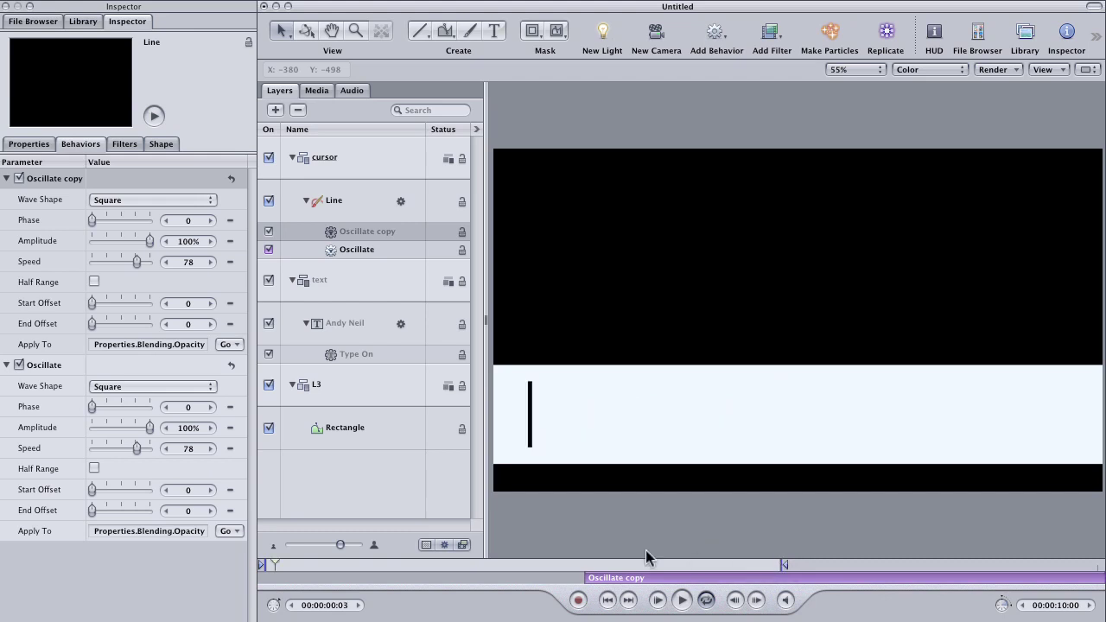
pyautogui.press('space')
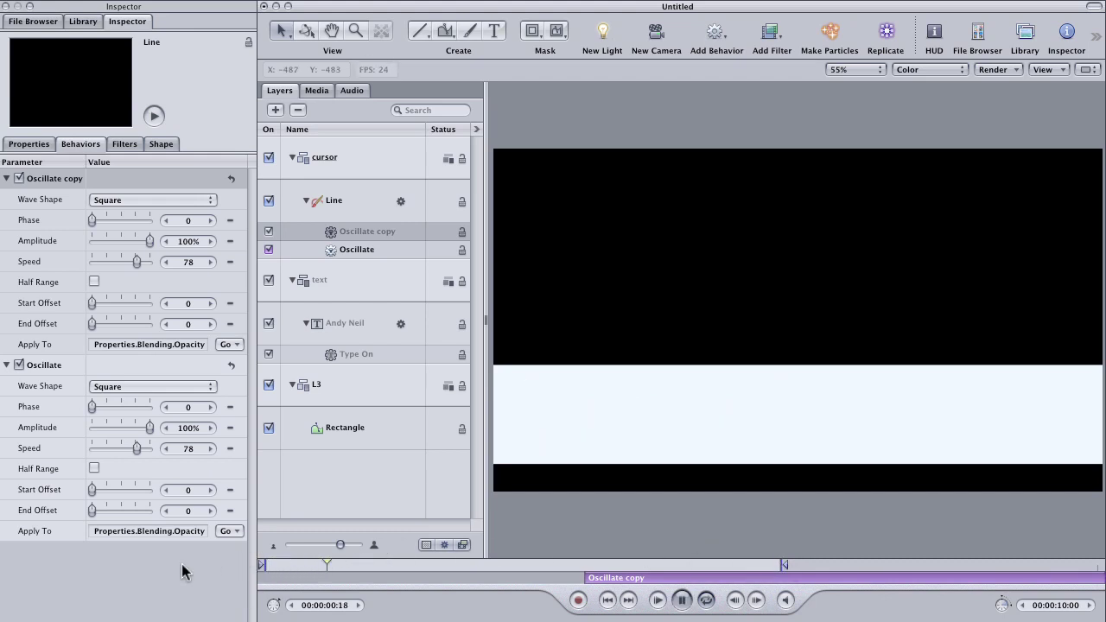